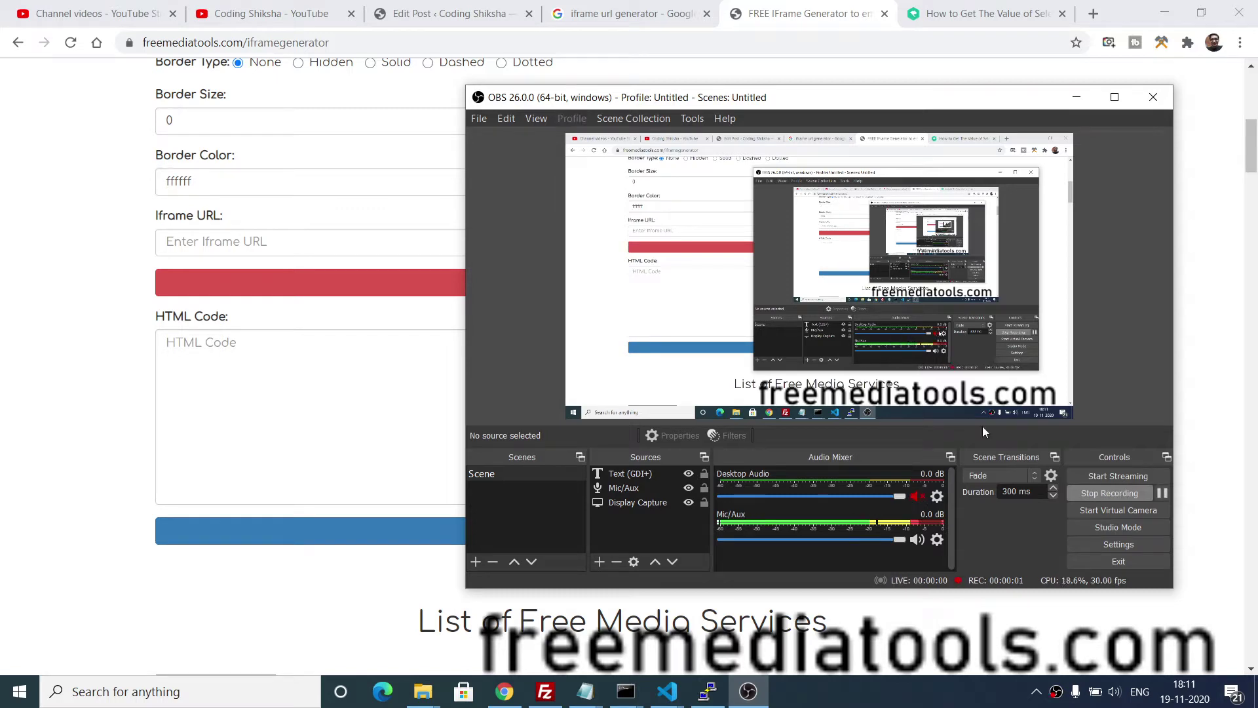
Minimize the OBS recording window so the IFrame Generator form is fully visible.
{"action": "left_click", "coordinate": [1076, 97]}
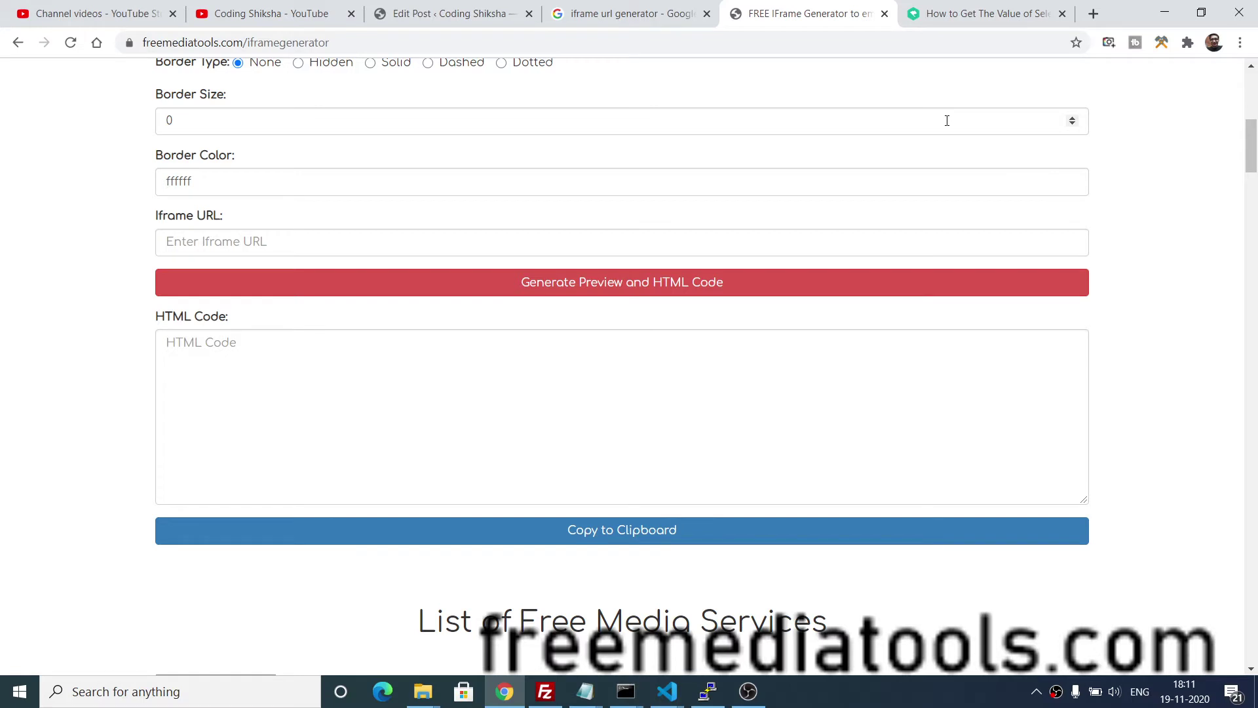
{"action": "left_click_drag", "start_coordinate": [1252, 157], "coordinate": [1253, 115]}
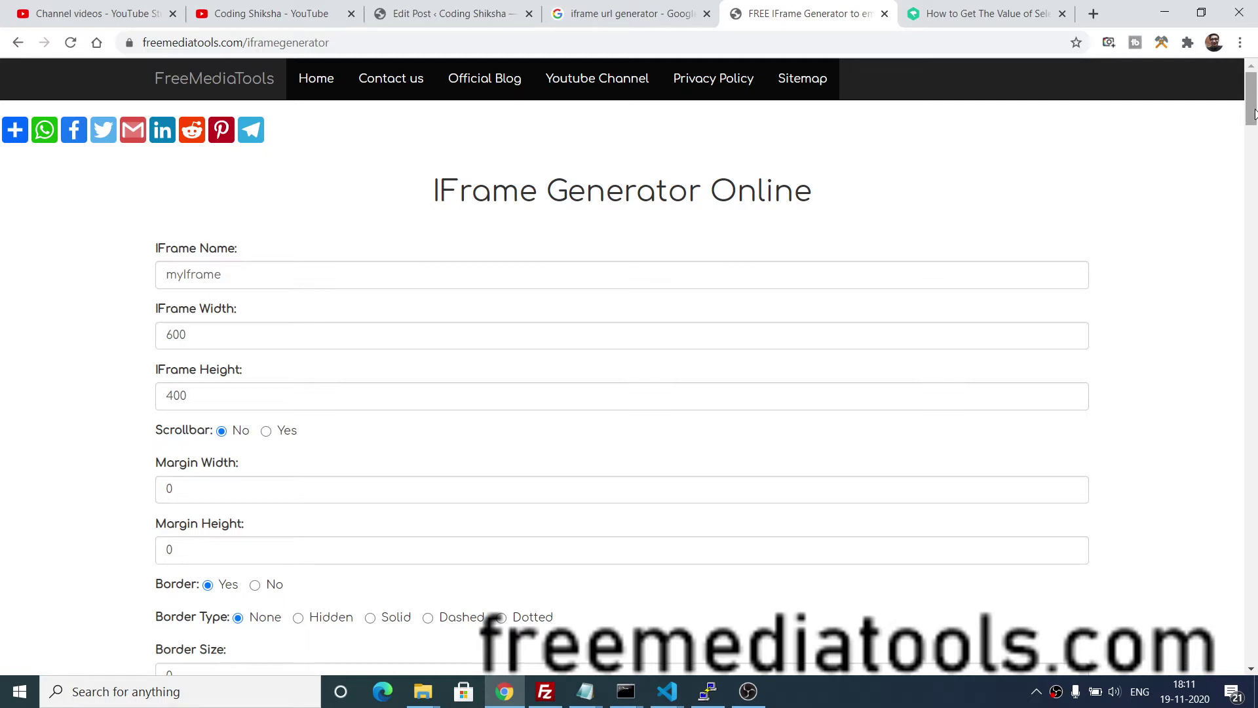
{"action": "left_click_drag", "start_coordinate": [1254, 114], "coordinate": [1254, 120]}
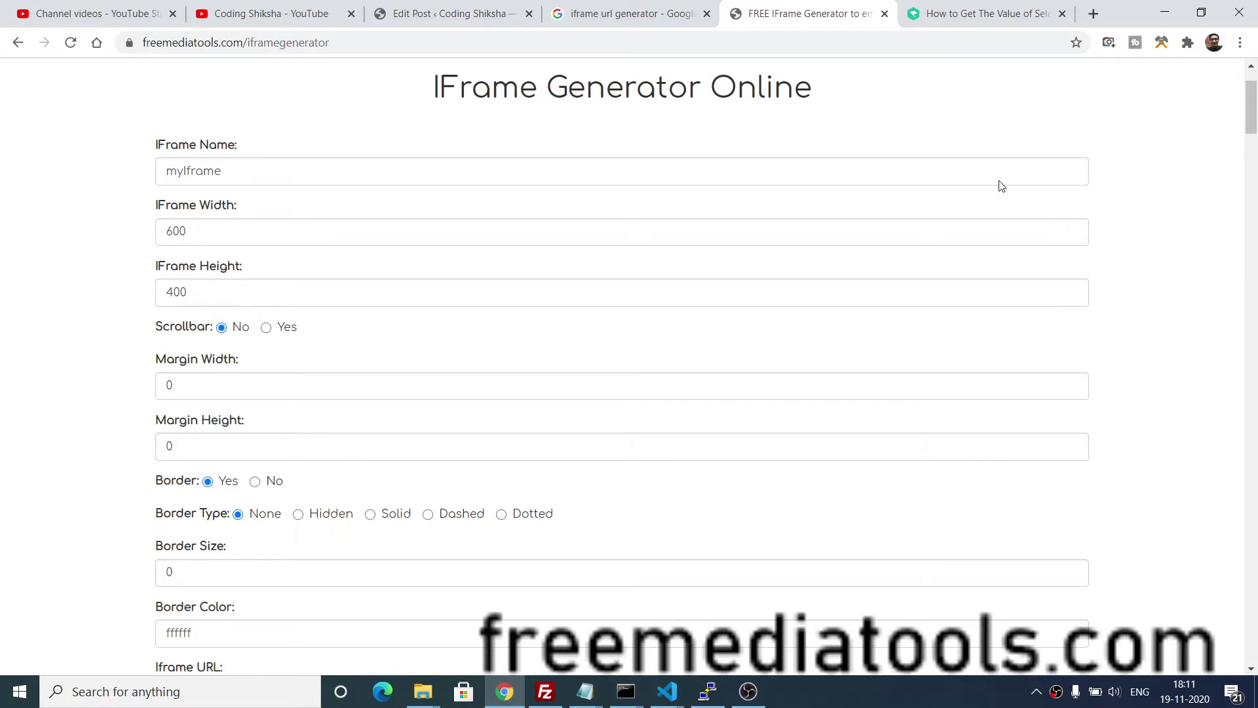
{"action": "left_click_drag", "start_coordinate": [1248, 111], "coordinate": [1254, 120]}
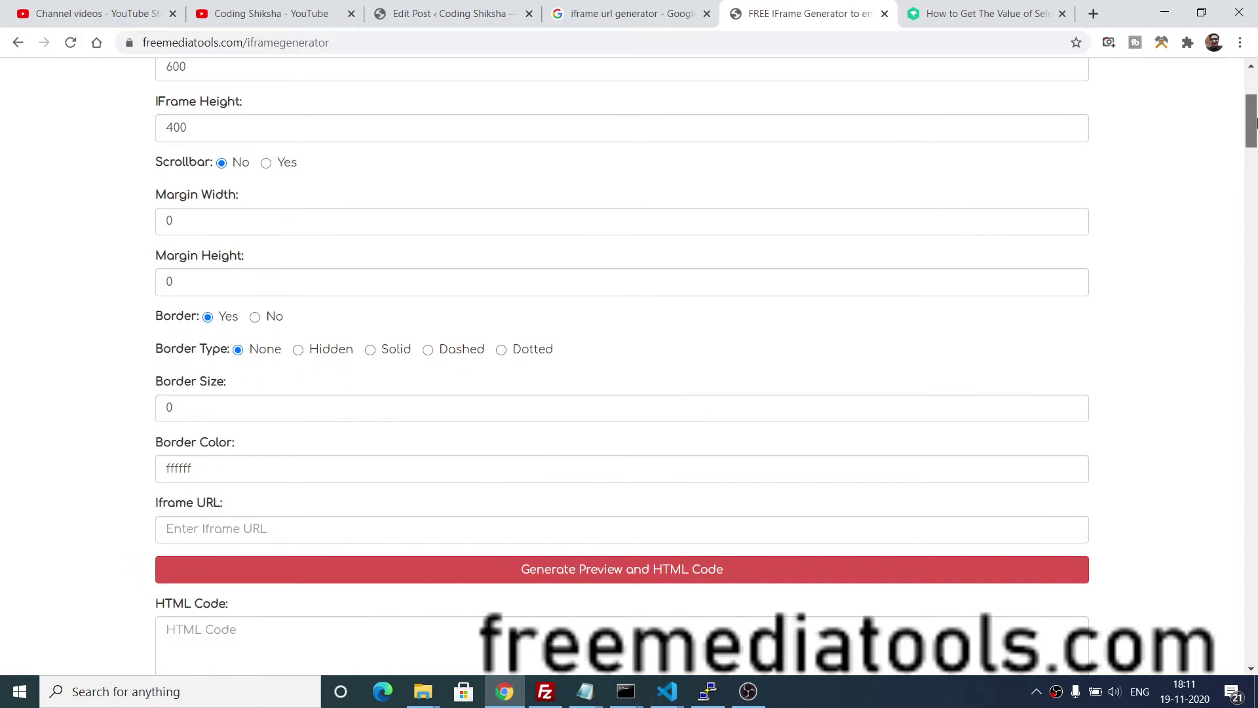
{"action": "scroll", "coordinate": [1254, 120], "scroll_direction": "down", "scroll_amount": 1}
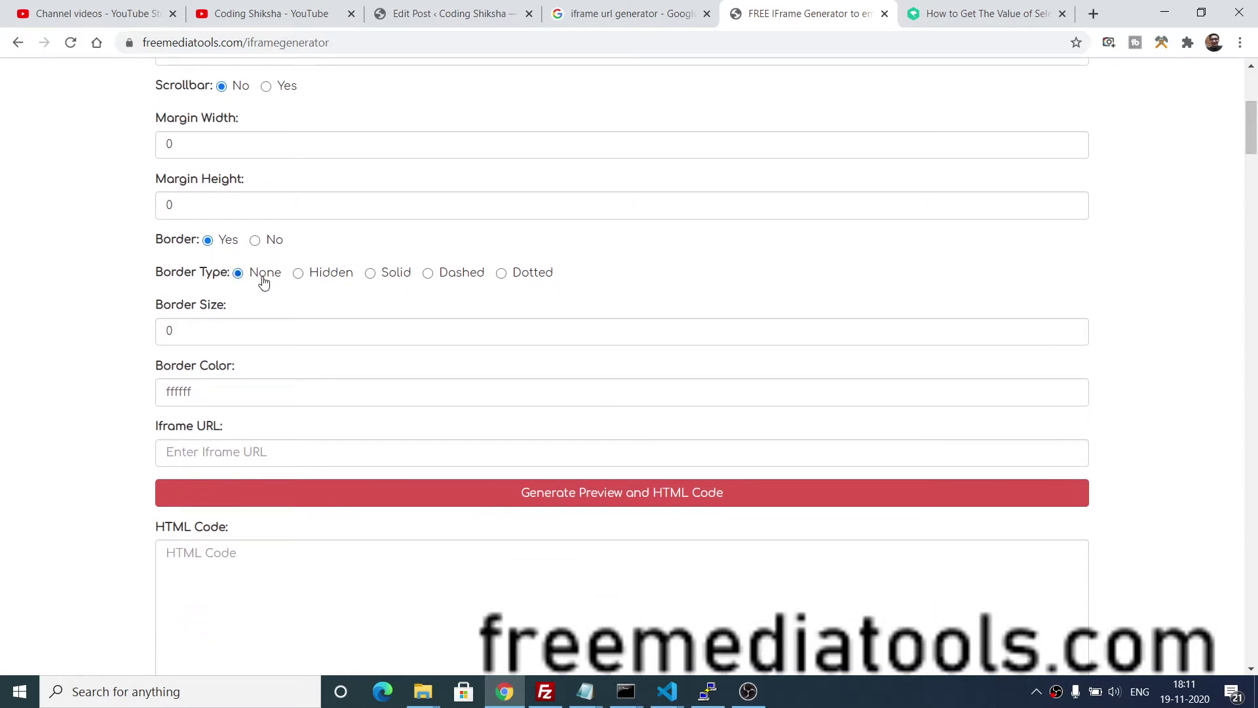
{"action": "left_click", "coordinate": [246, 451]}
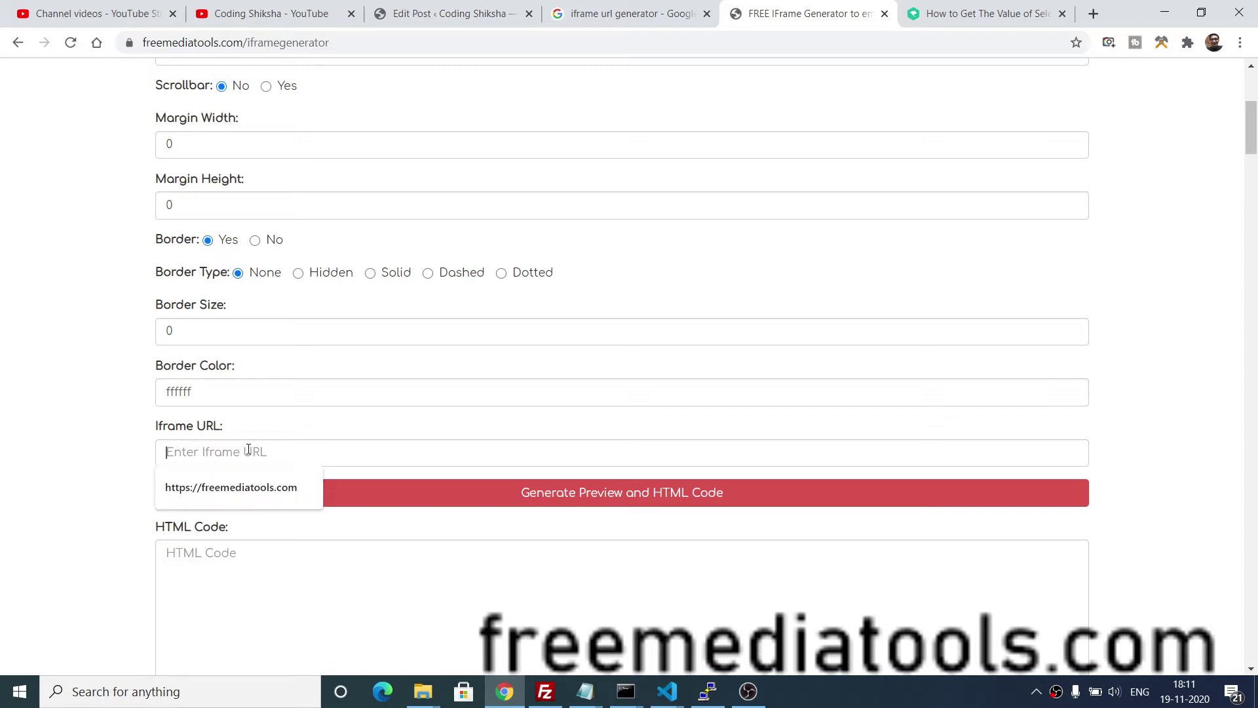
{"action": "left_click", "coordinate": [228, 486]}
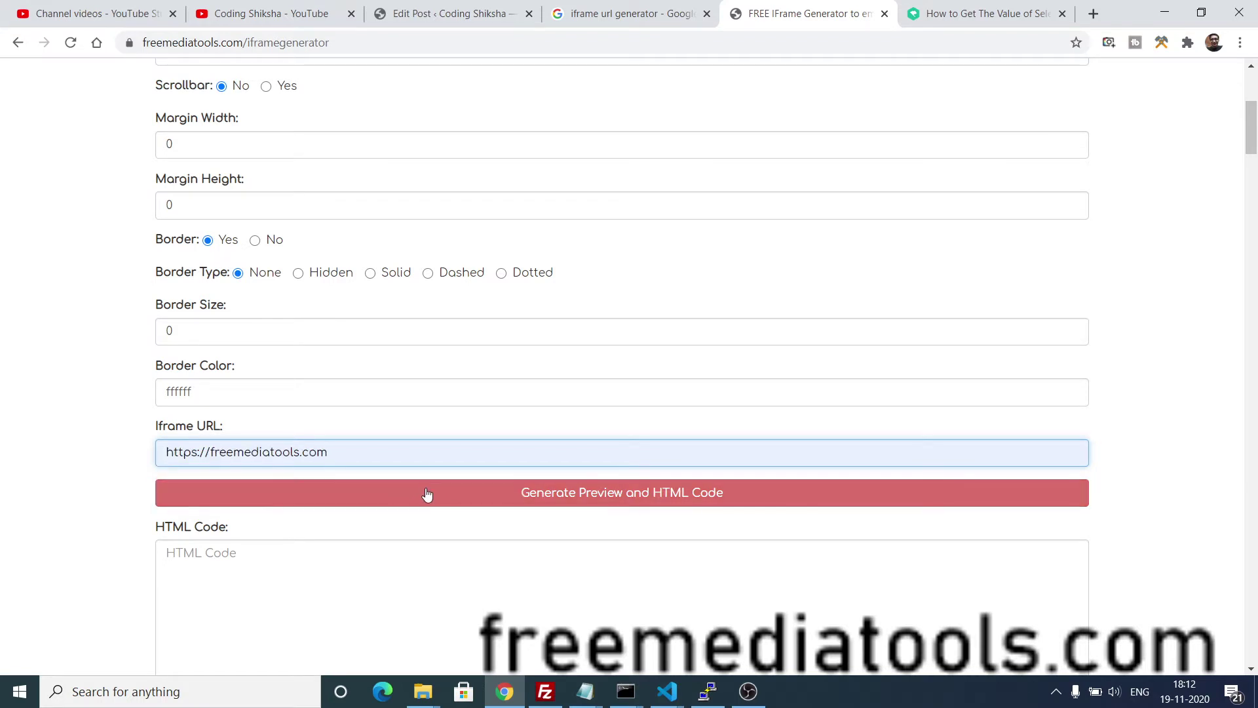
{"action": "left_click", "coordinate": [504, 497]}
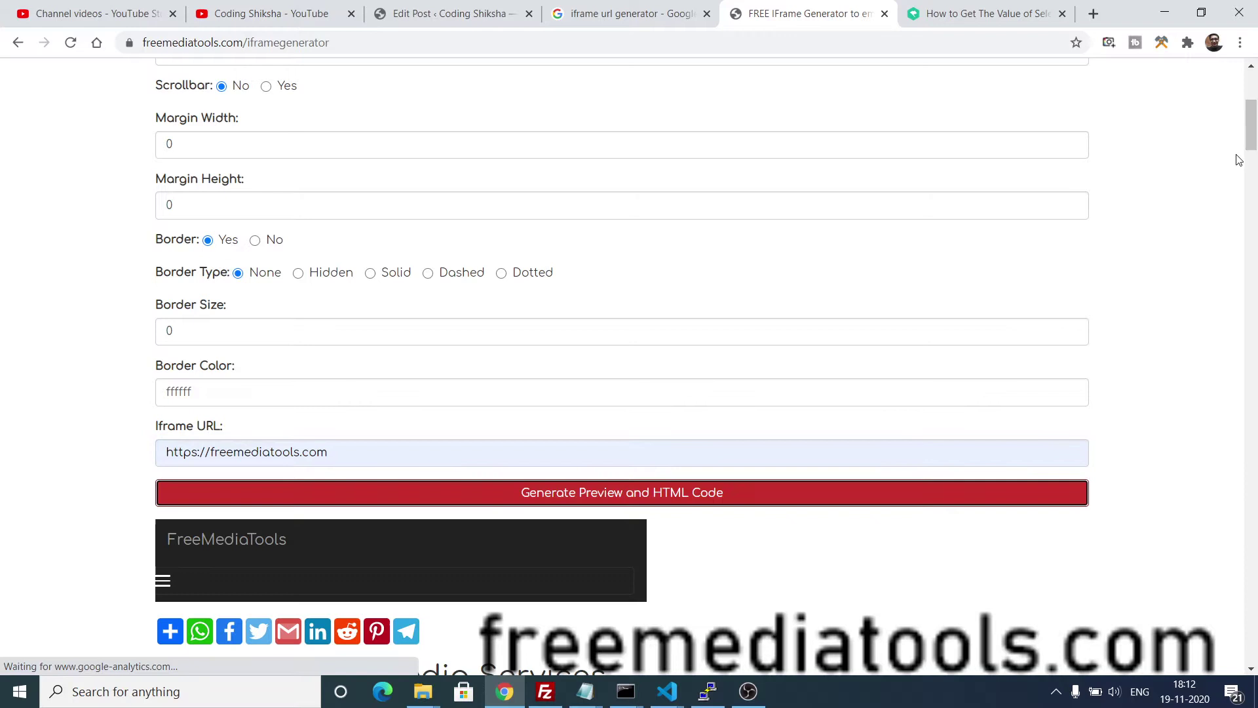
{"action": "left_click_drag", "start_coordinate": [1254, 131], "coordinate": [1255, 172]}
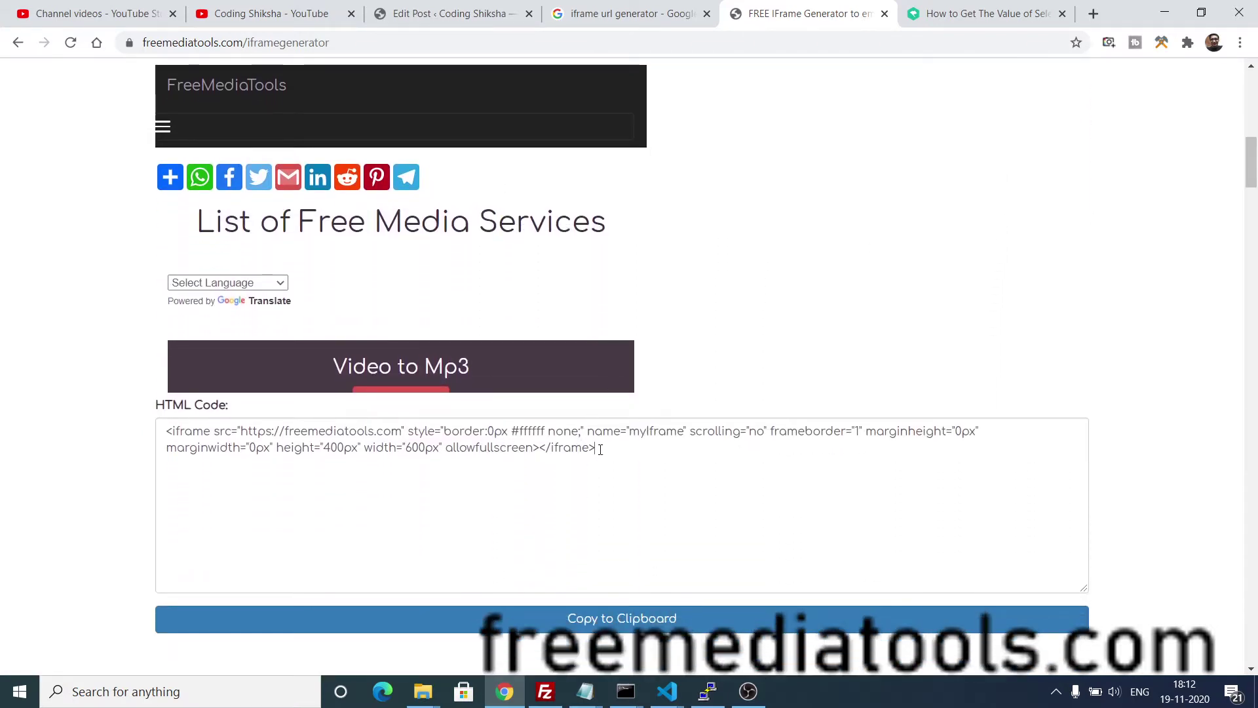
{"action": "left_click_drag", "start_coordinate": [601, 449], "coordinate": [157, 432]}
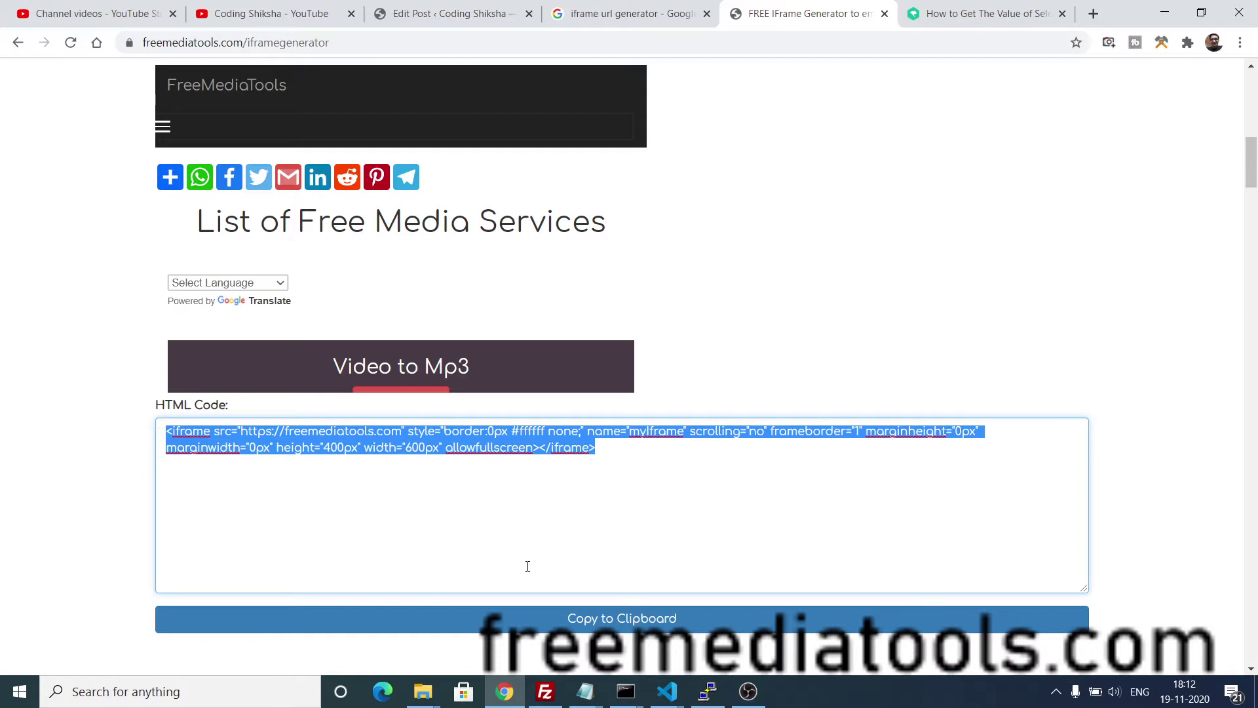
{"action": "left_click", "coordinate": [550, 623]}
{"action": "left_click_drag", "start_coordinate": [1250, 162], "coordinate": [1251, 150]}
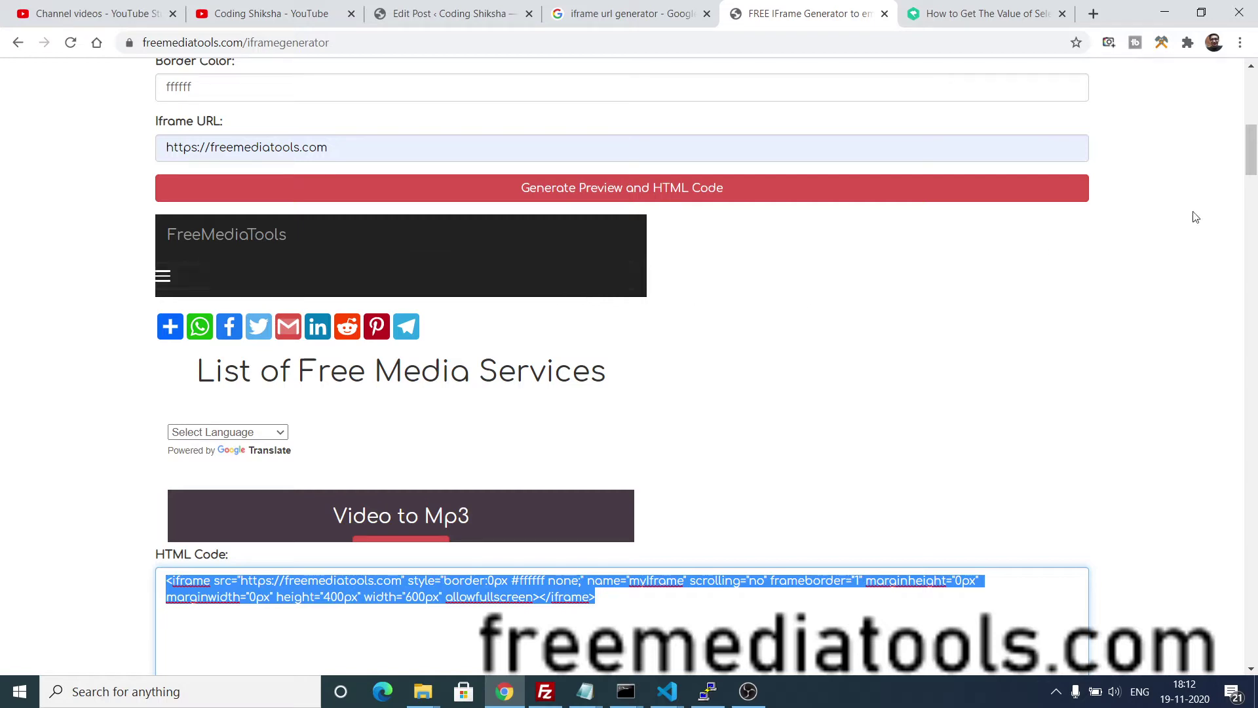
{"action": "left_click_drag", "start_coordinate": [1251, 157], "coordinate": [1252, 118]}
{"action": "scroll", "coordinate": [1252, 116], "scroll_direction": "down", "scroll_amount": 2}
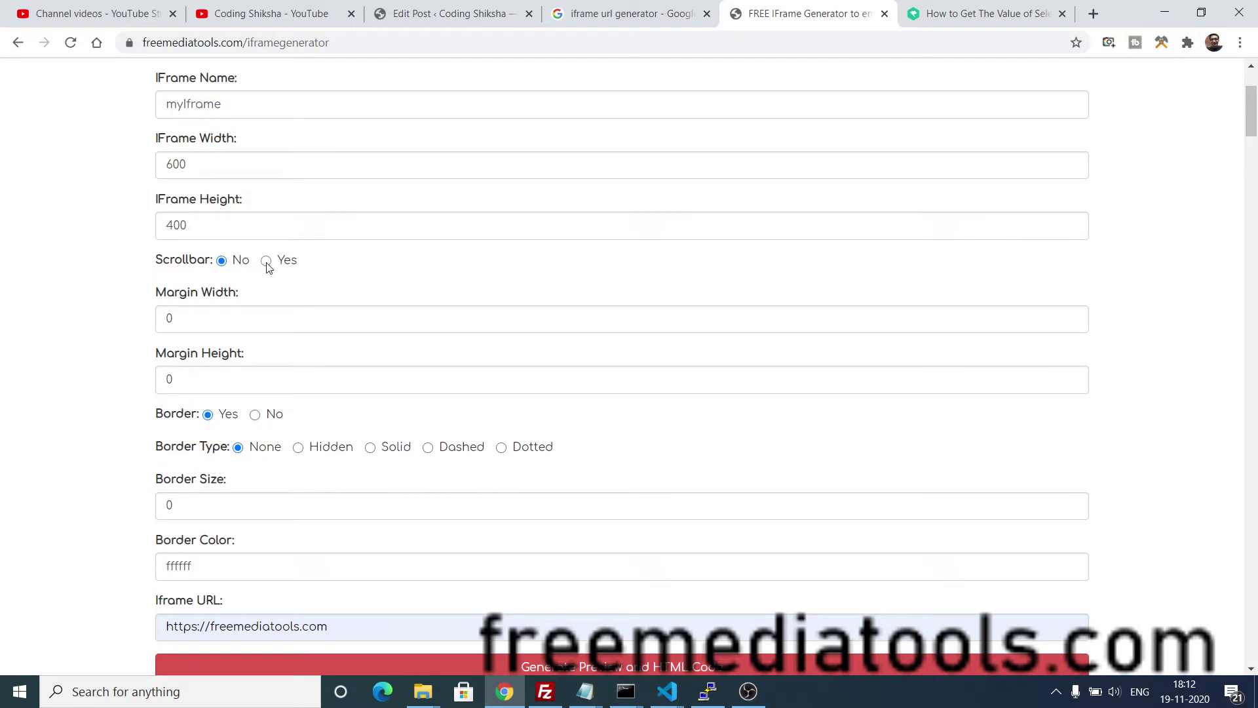
Regenerate the embed with Scrollbar: Yes, then move to the TutorialRepublic jQuery radio button article.
{"action": "left_click", "coordinate": [266, 264]}
{"action": "left_click_drag", "start_coordinate": [1253, 99], "coordinate": [1251, 125]}
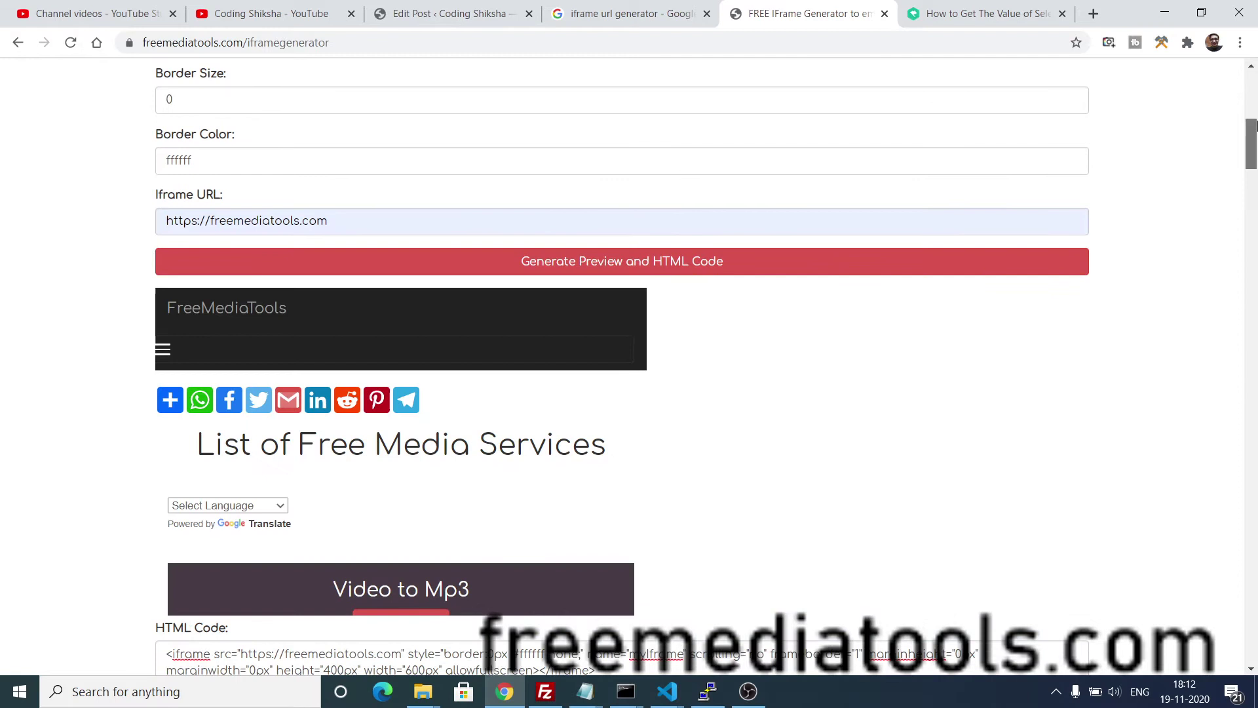
{"action": "left_click", "coordinate": [545, 268]}
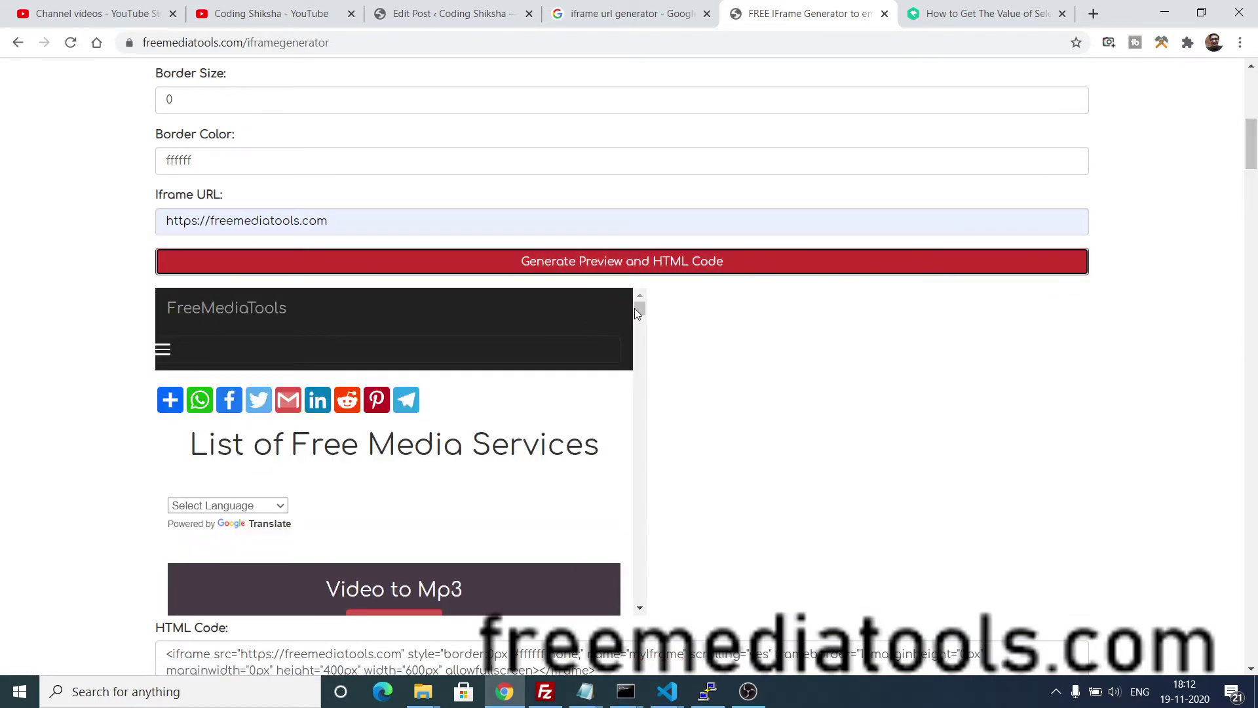
{"action": "left_click_drag", "start_coordinate": [640, 311], "coordinate": [634, 362]}
{"action": "mouse_move", "coordinate": [634, 362]}
{"action": "left_mouse_down"}
{"action": "mouse_move", "coordinate": [637, 350]}
{"action": "mouse_move", "coordinate": [636, 591]}
{"action": "mouse_move", "coordinate": [640, 305]}
{"action": "left_mouse_up"}
{"action": "left_click", "coordinate": [961, 13]}
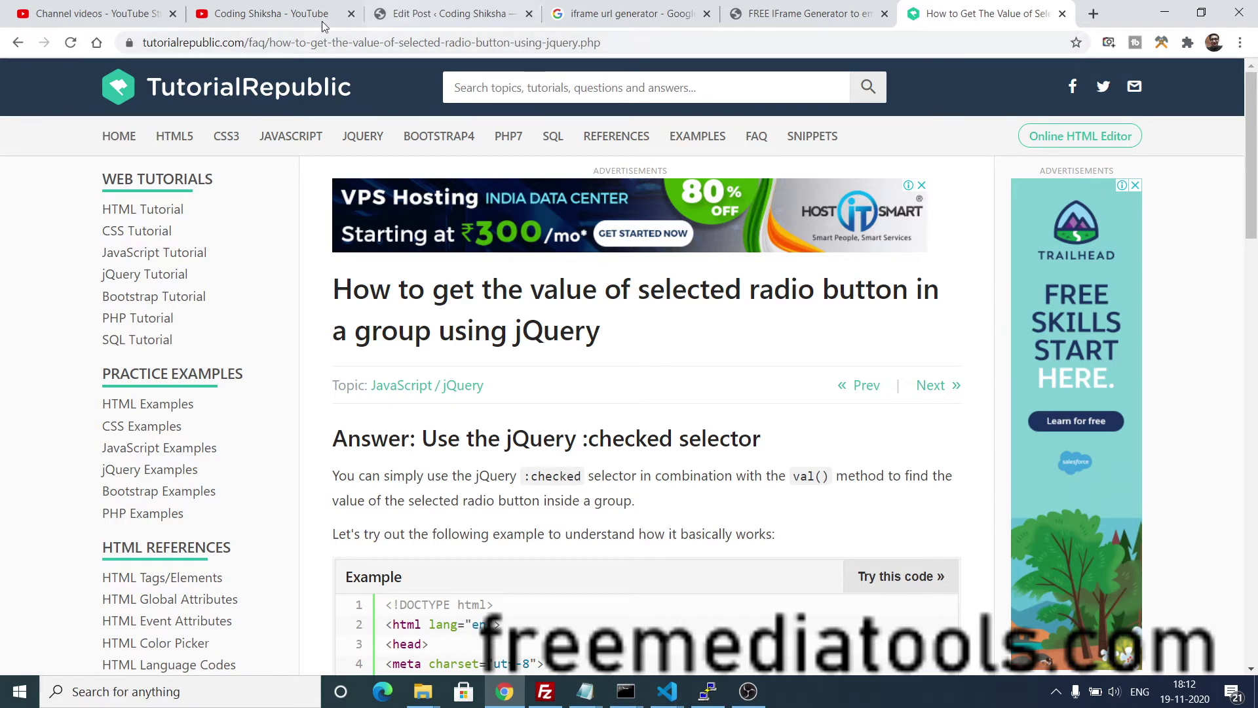
Replace the Iframe URL with the TutorialRepublic article address and generate its preview and code.
{"action": "left_click", "coordinate": [274, 41]}
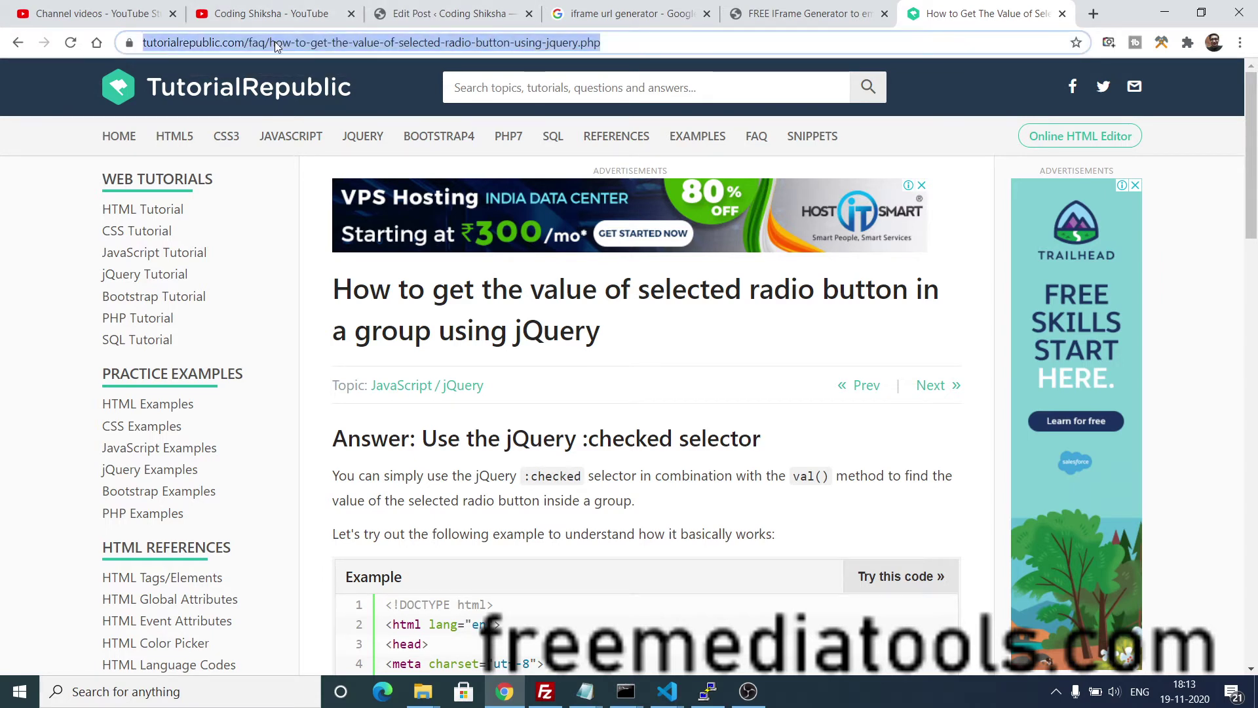
{"action": "left_click", "coordinate": [824, 14]}
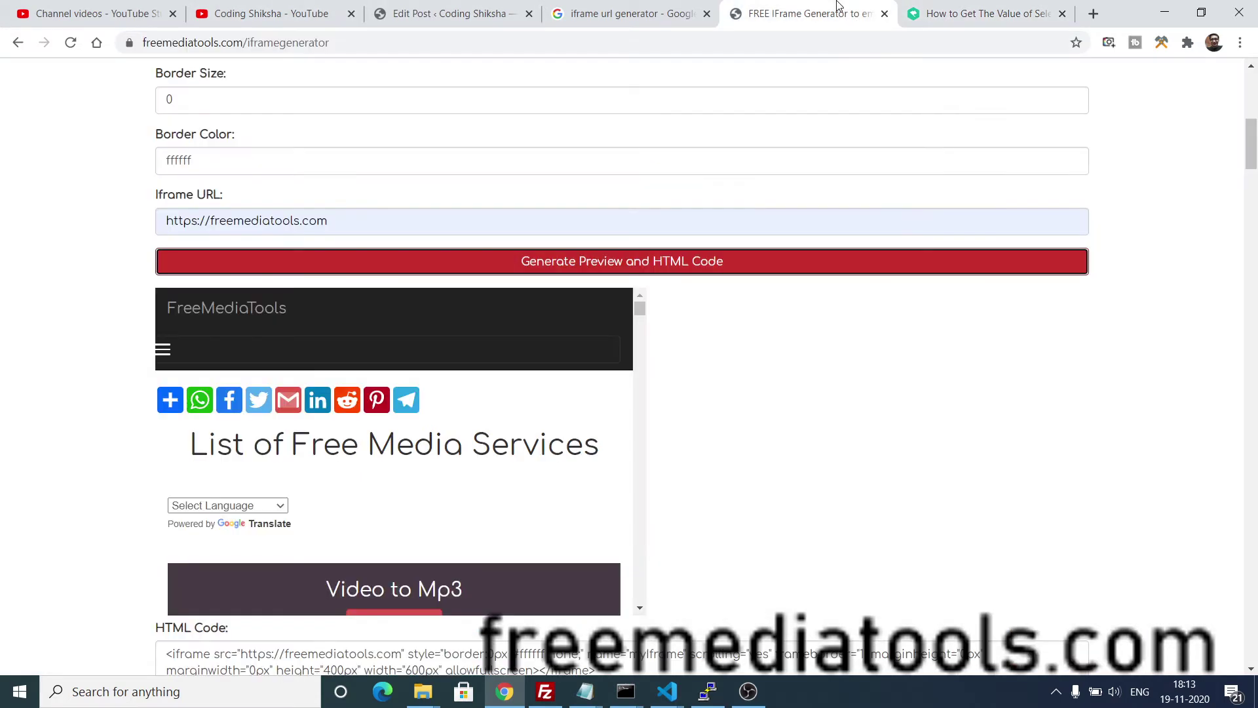
{"action": "triple_click", "coordinate": [393, 207]}
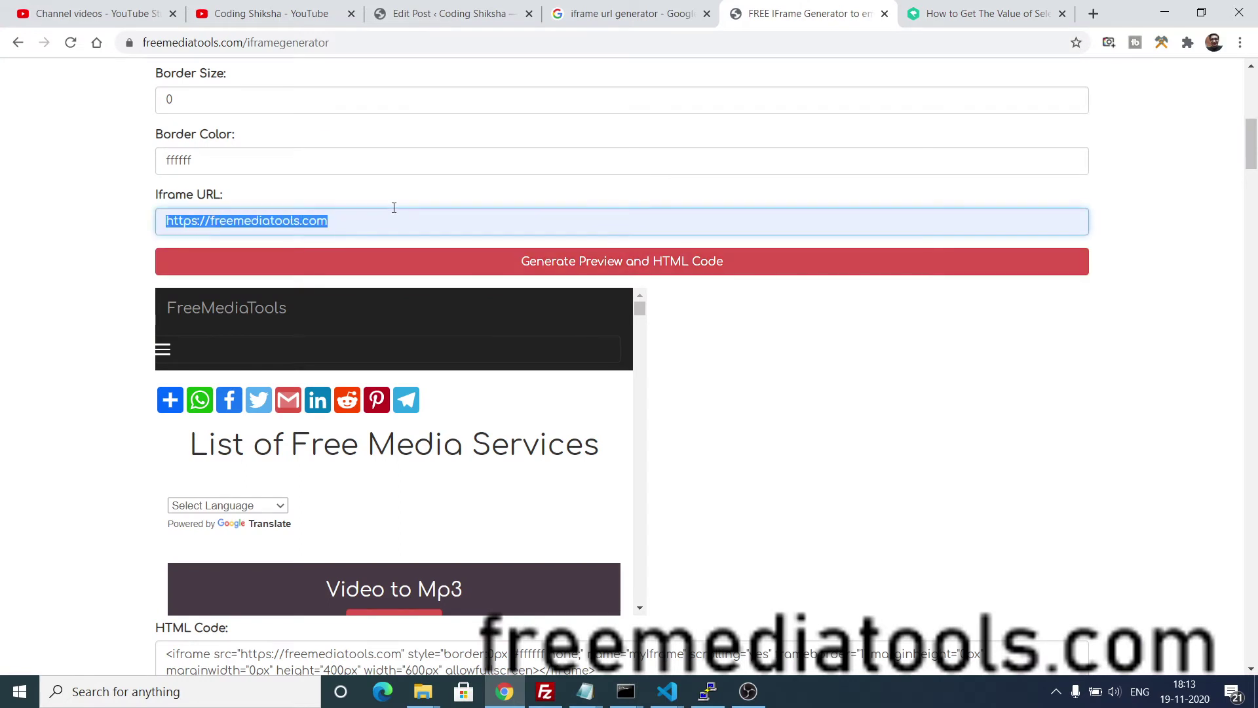
{"action": "key", "text": "ctrl+v"}
{"action": "left_click", "coordinate": [398, 254]}
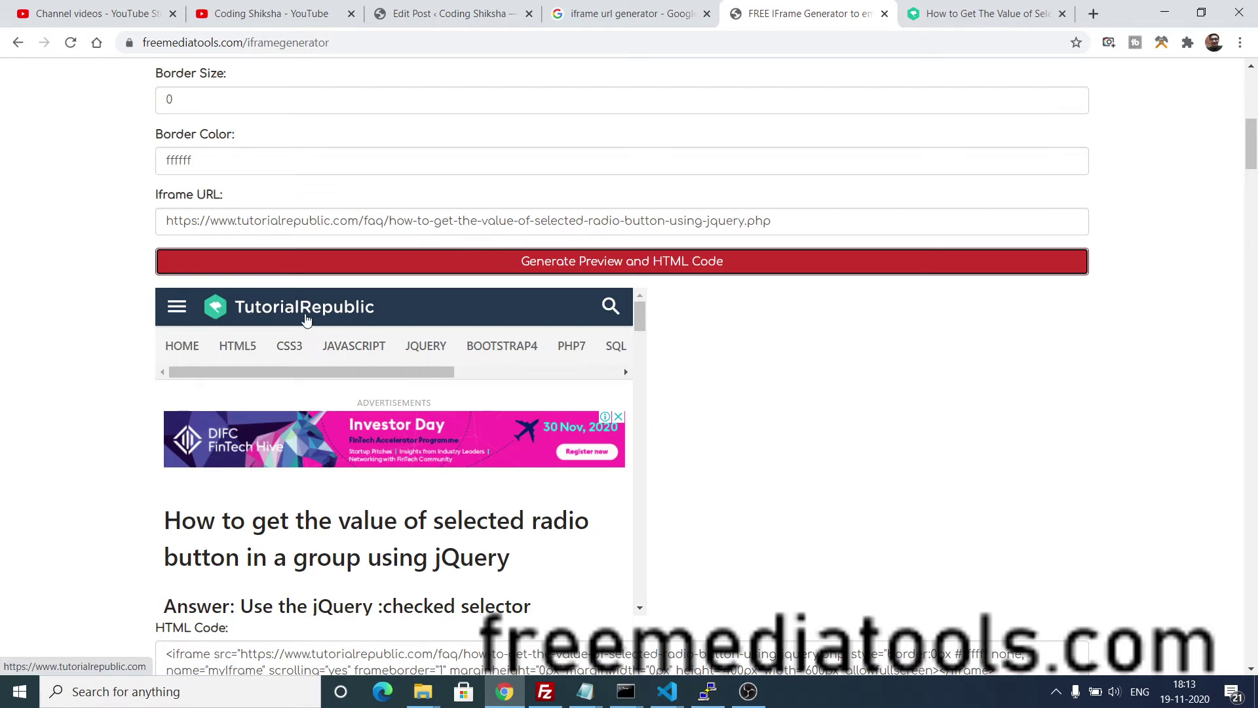
{"action": "left_click_drag", "start_coordinate": [637, 313], "coordinate": [639, 589]}
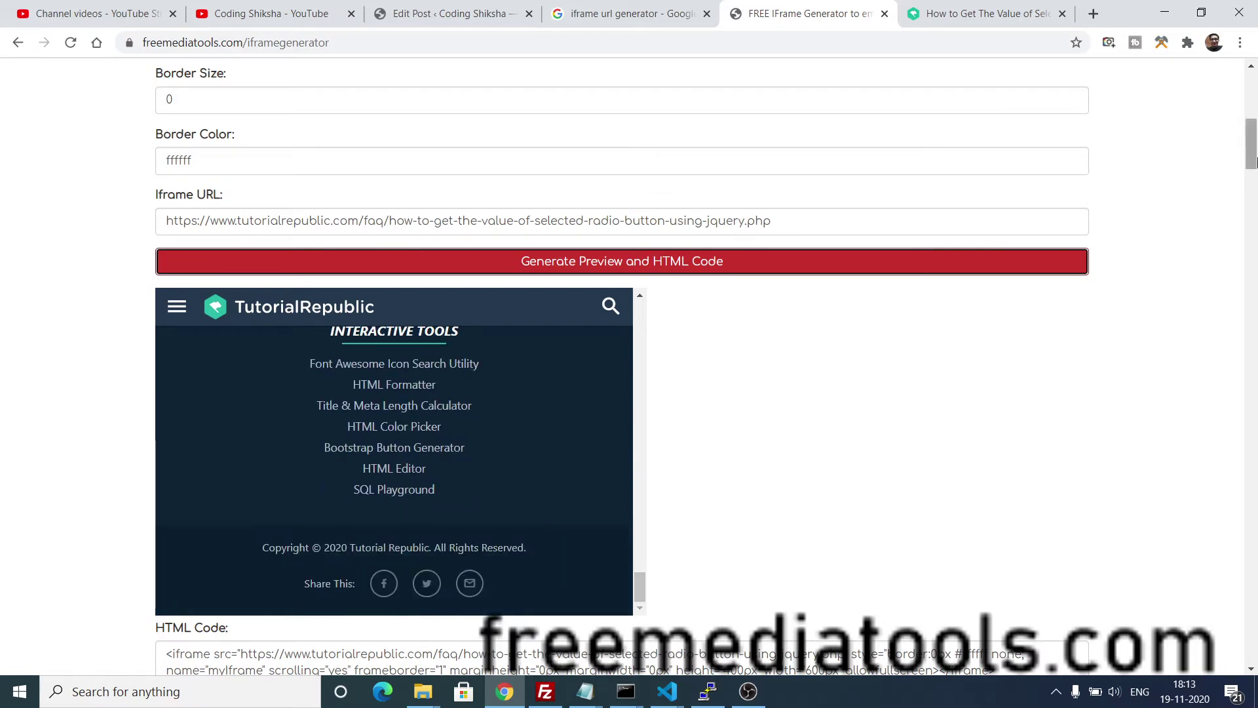
{"action": "scroll", "coordinate": [629, 345], "scroll_direction": "down", "scroll_amount": 1}
{"action": "scroll", "coordinate": [370, 306], "scroll_direction": "down", "scroll_amount": 2}
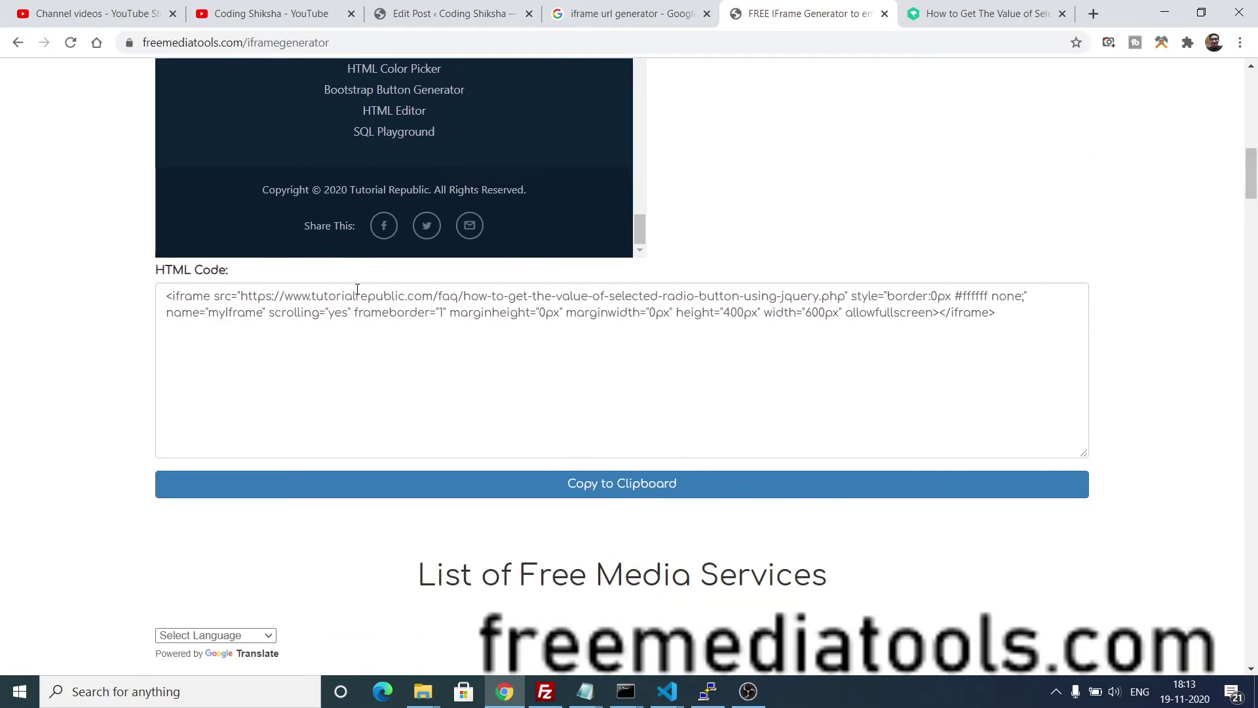
Copy the updated embed code for the TutorialRepublic article to the clipboard.
{"action": "left_click", "coordinate": [426, 485]}
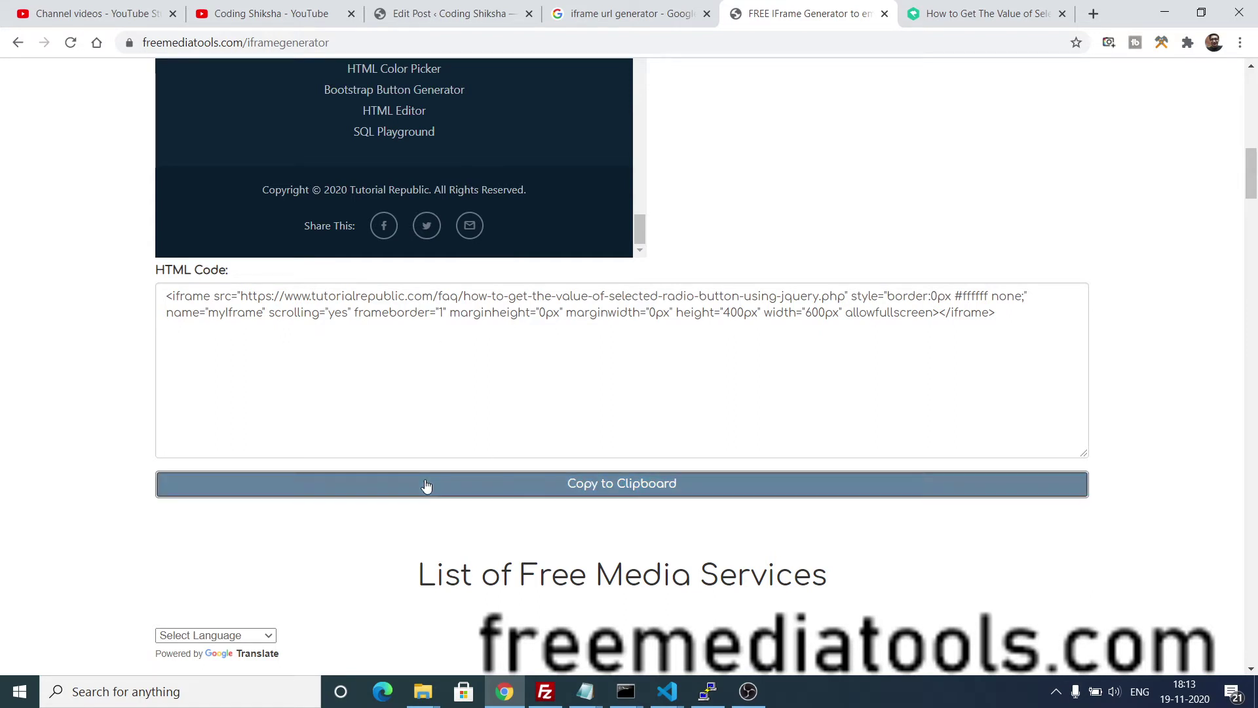
{"action": "right_click", "coordinate": [330, 313]}
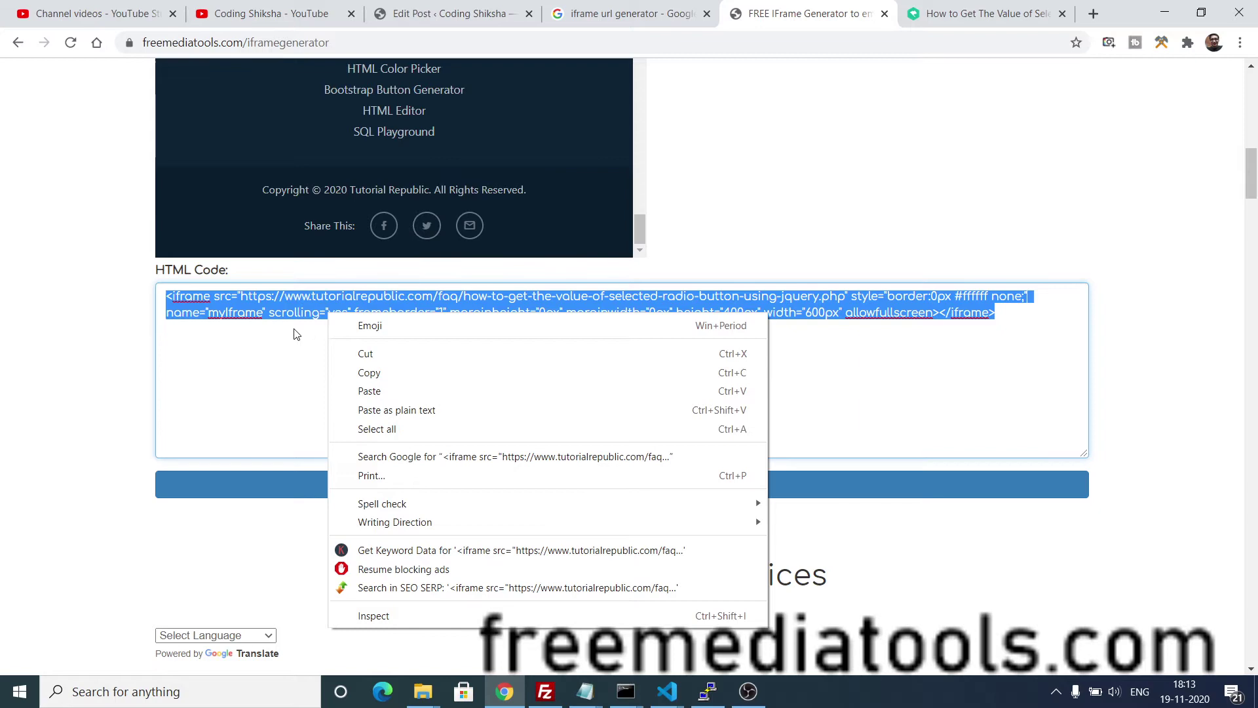
{"action": "key", "text": "Escape"}
{"action": "scroll", "coordinate": [1187, 283], "scroll_direction": "up", "scroll_amount": 4}
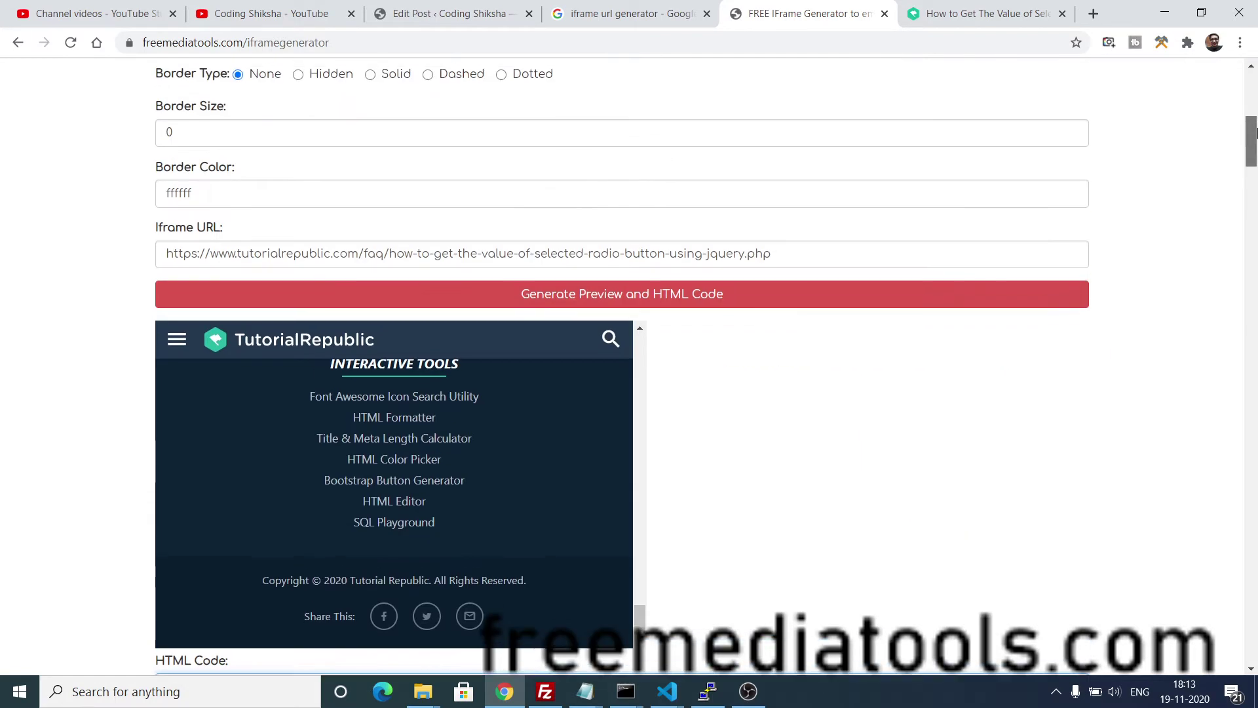
Search Google for 'iframe generator' in a new tab, then return to the FreeMediaTools generator page.
{"action": "left_click", "coordinate": [1093, 13]}
{"action": "type", "text": "iframe"}
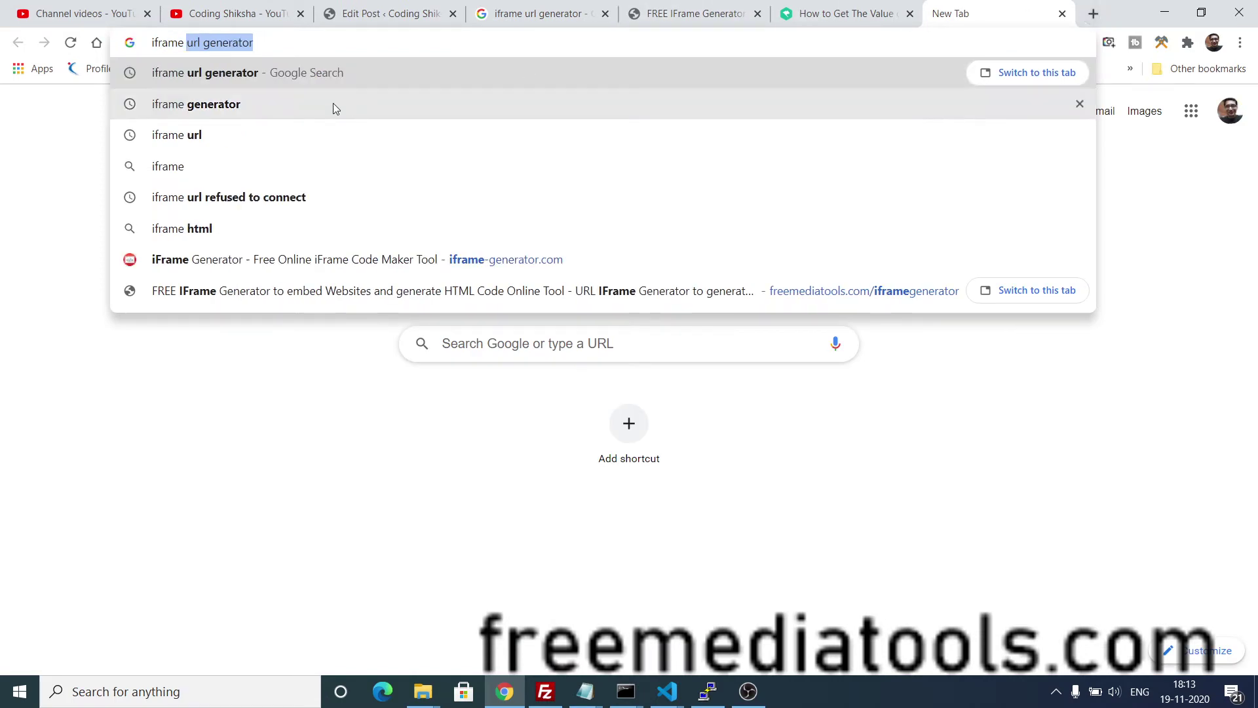
{"action": "key", "text": "Down"}
{"action": "left_click", "coordinate": [303, 108]}
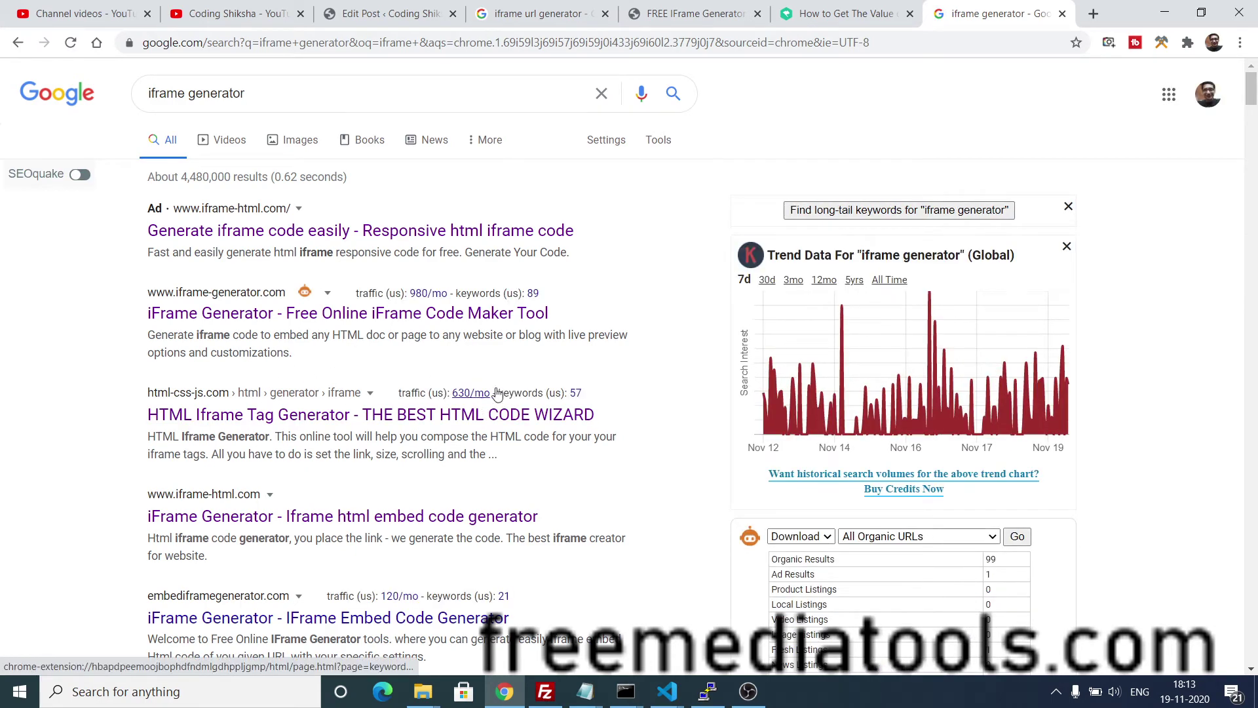
{"action": "left_click", "coordinate": [688, 9]}
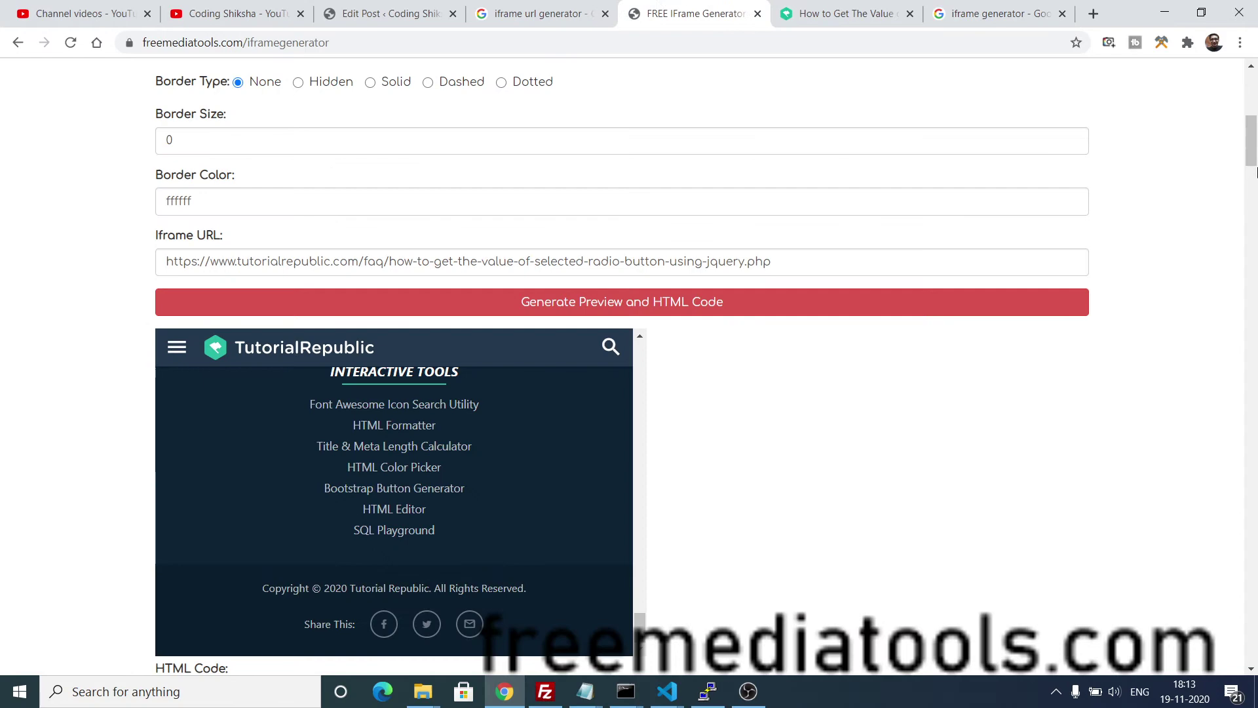
{"action": "left_click_drag", "start_coordinate": [1256, 175], "coordinate": [1255, 113]}
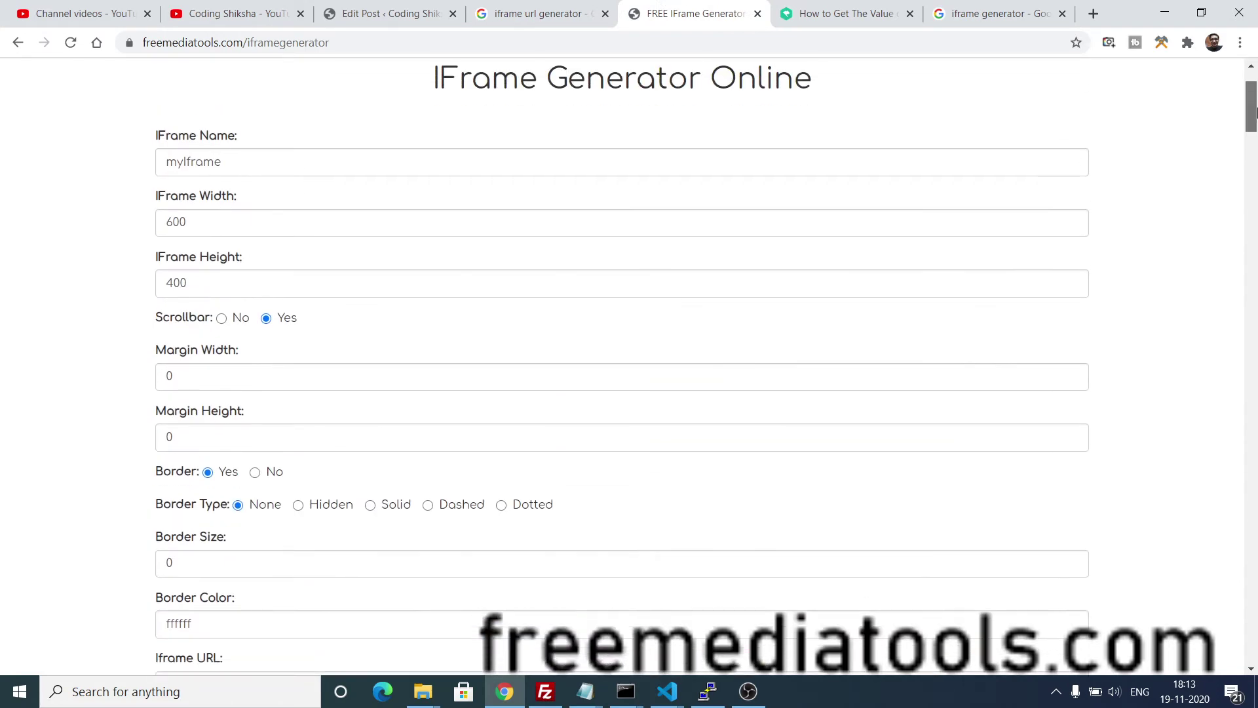
Change IFrame Width from 600 to 1000, regenerate the preview, and select the ffffff border colour.
{"action": "left_click", "coordinate": [233, 228]}
{"action": "double_click", "coordinate": [232, 228]}
{"action": "type", "text": "1000"}
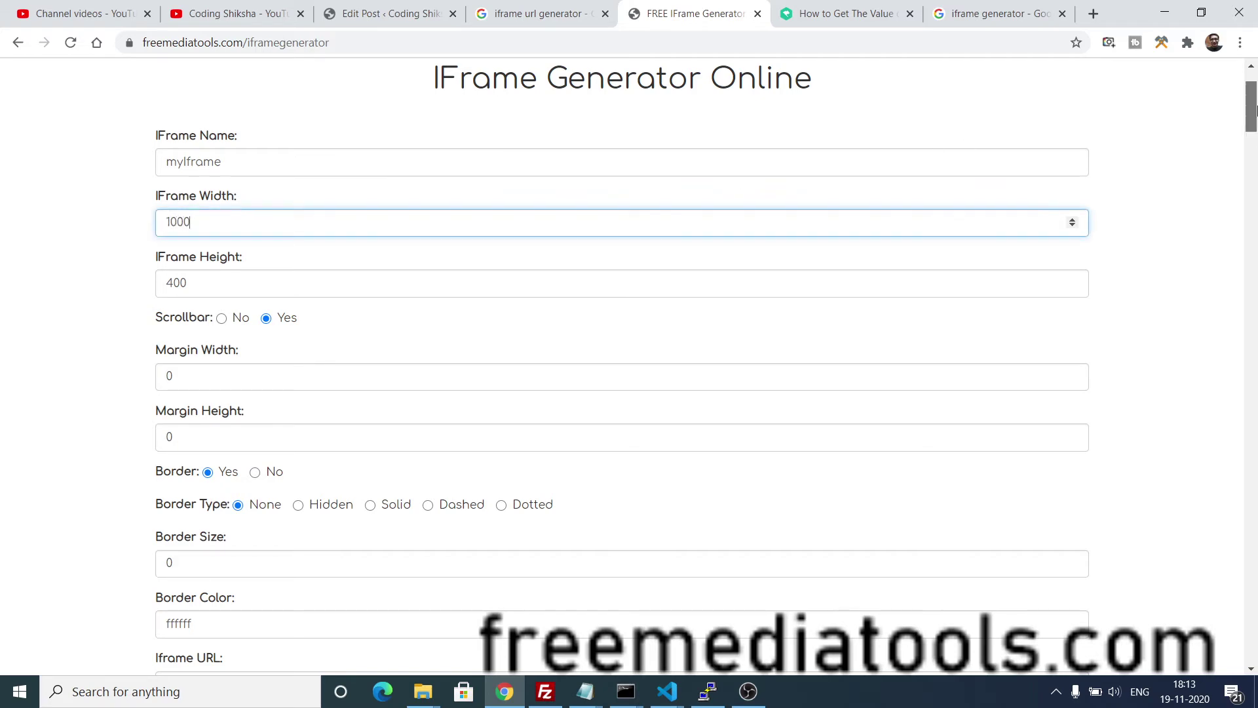
{"action": "left_click_drag", "start_coordinate": [1255, 125], "coordinate": [1255, 194]}
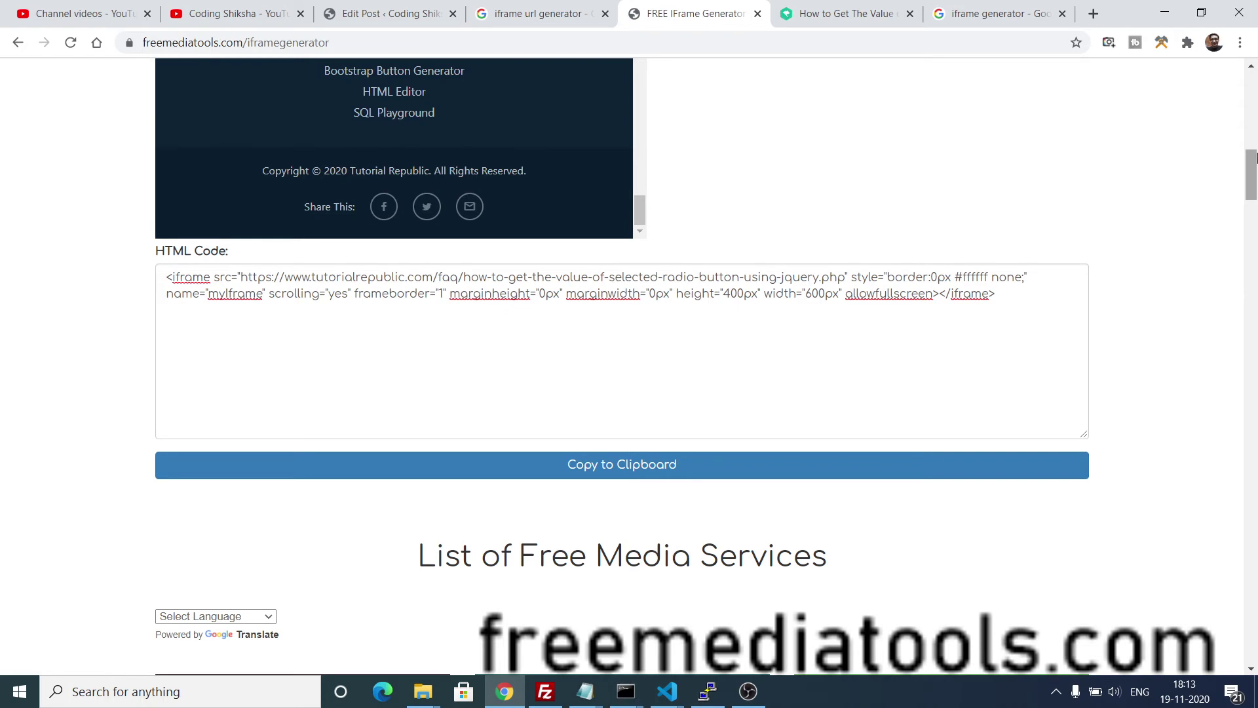
{"action": "left_click_drag", "start_coordinate": [1255, 149], "coordinate": [1255, 122]}
{"action": "left_click", "coordinate": [569, 227]}
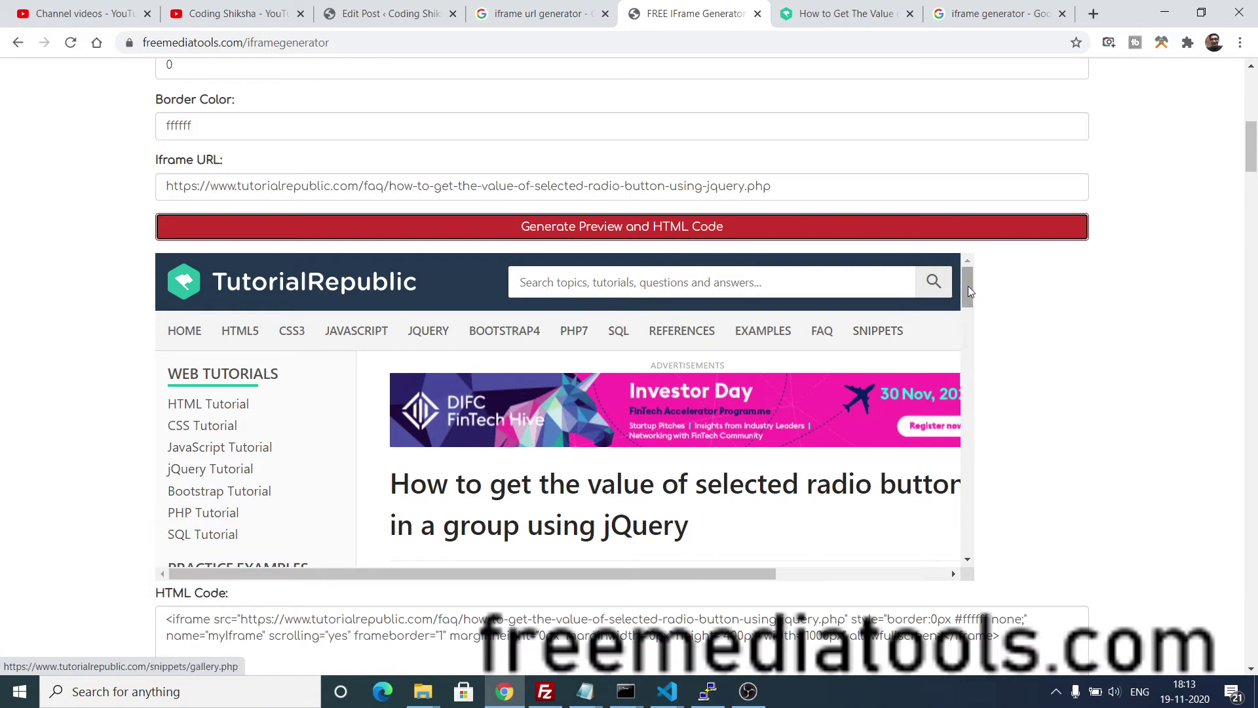
{"action": "mouse_move", "coordinate": [967, 283]}
{"action": "left_mouse_down"}
{"action": "mouse_move", "coordinate": [968, 401]}
{"action": "mouse_move", "coordinate": [969, 246]}
{"action": "left_mouse_up"}
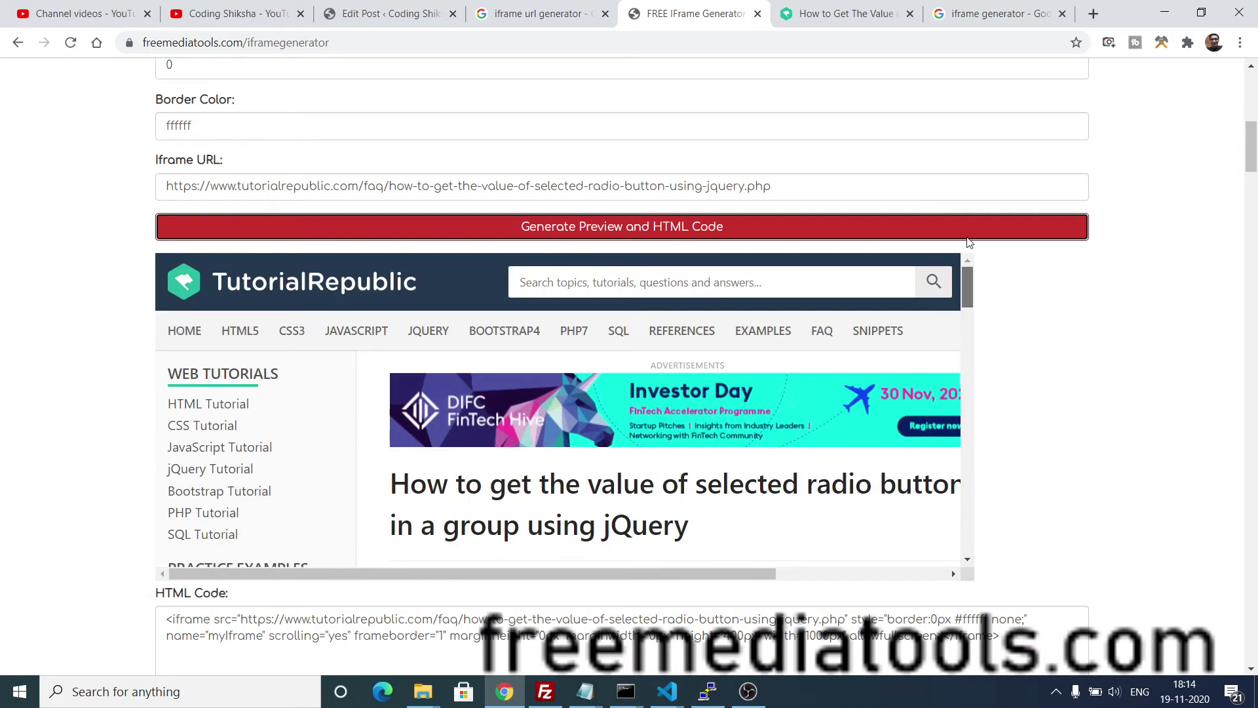
{"action": "left_click_drag", "start_coordinate": [1251, 160], "coordinate": [1252, 122]}
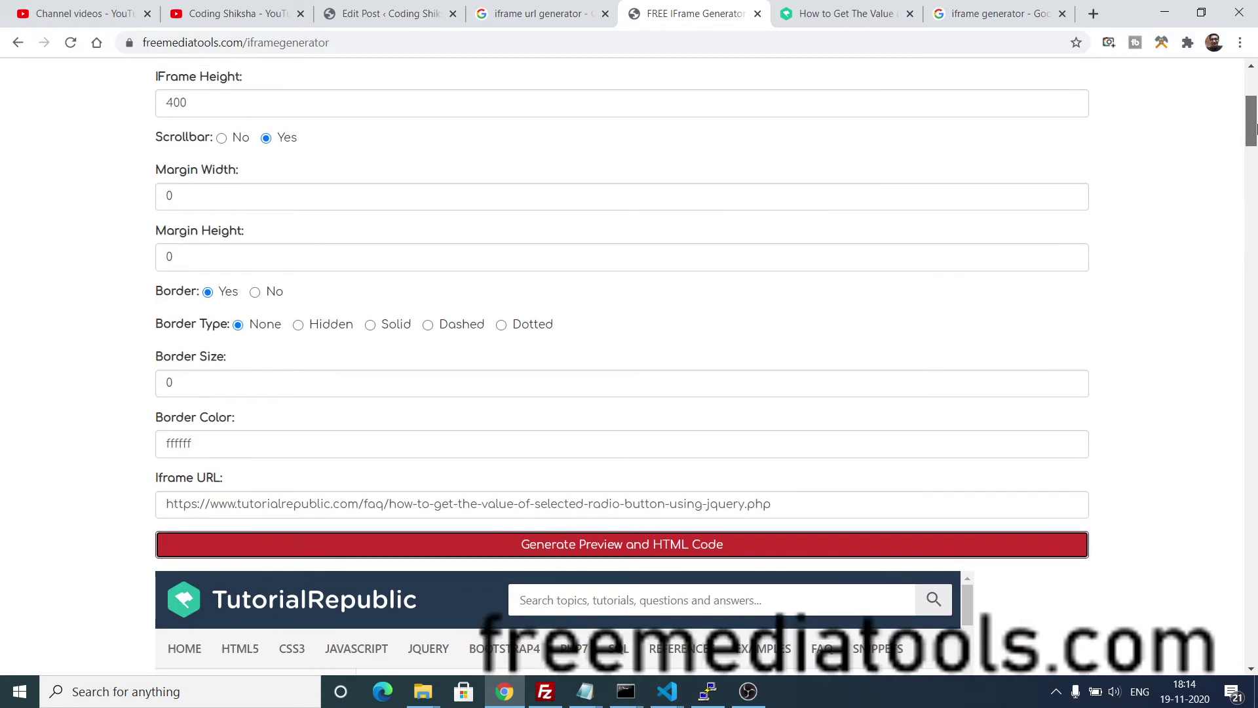
{"action": "left_click_drag", "start_coordinate": [222, 444], "coordinate": [64, 448]}
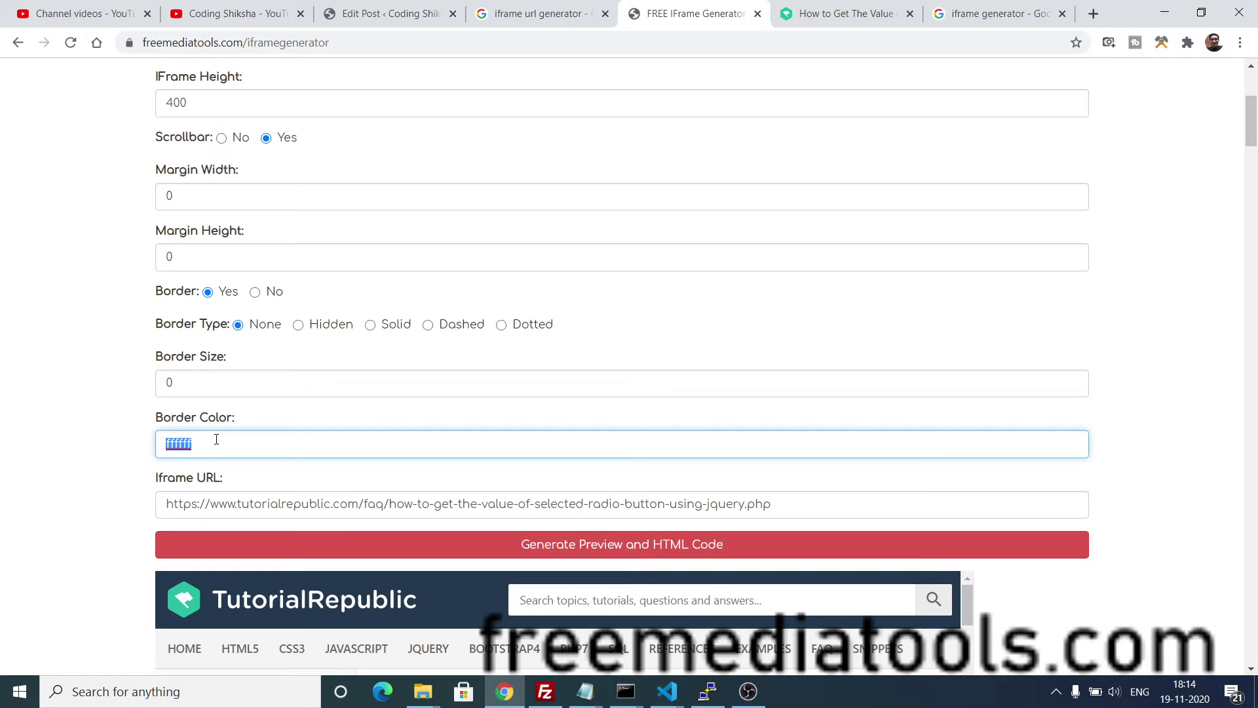
Search 'hexadecimal color picker' in a new tab and shift the hue to teal #3299a8.
{"action": "left_click", "coordinate": [1093, 14]}
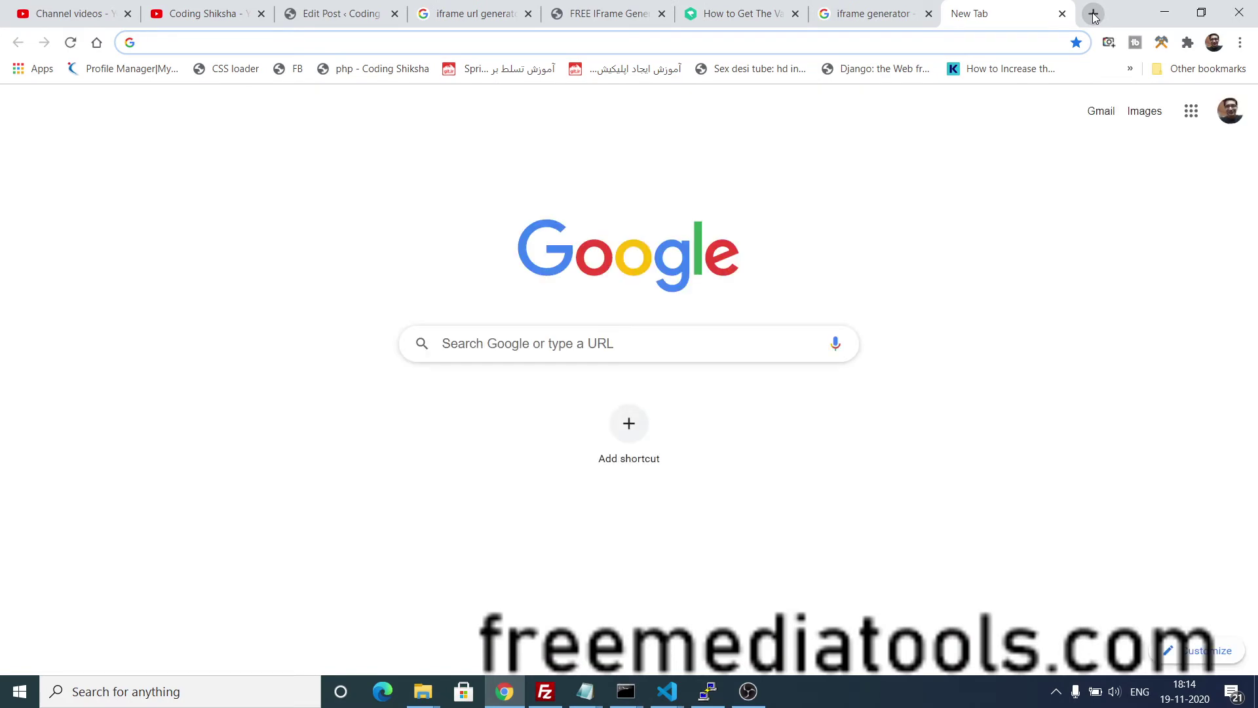
{"action": "type", "text": "exadecima"}
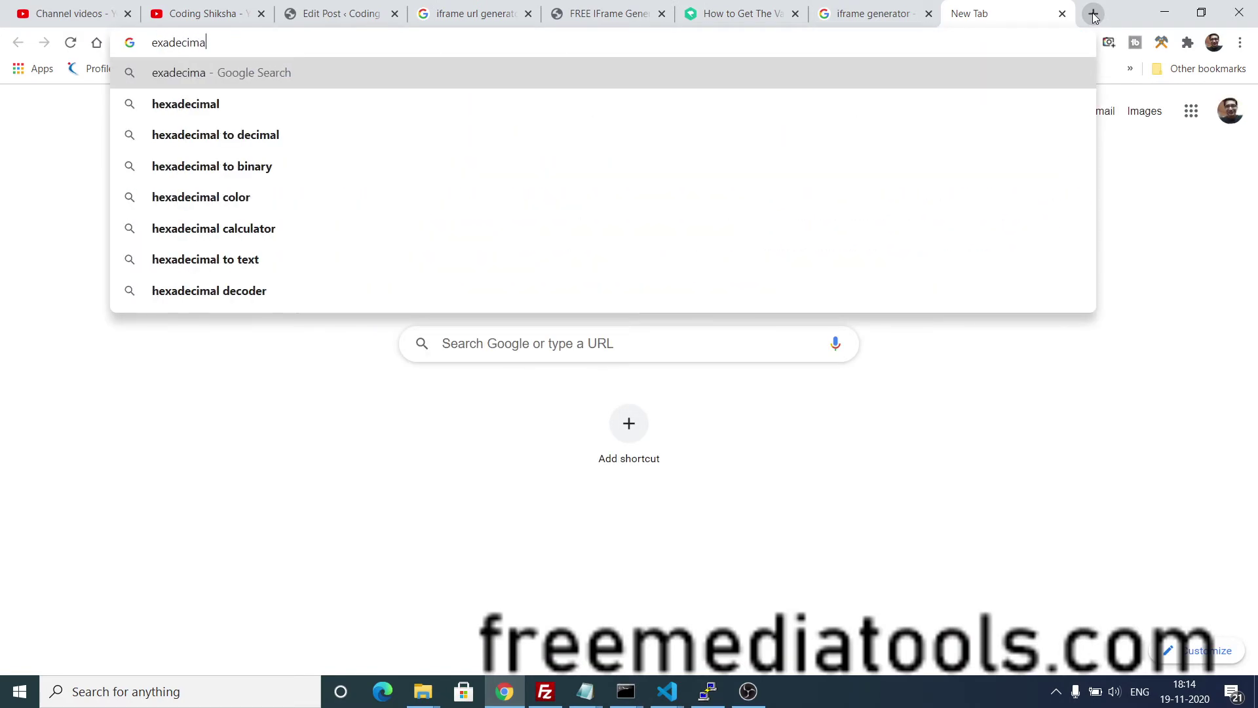
{"action": "type", "text": "l colo"}
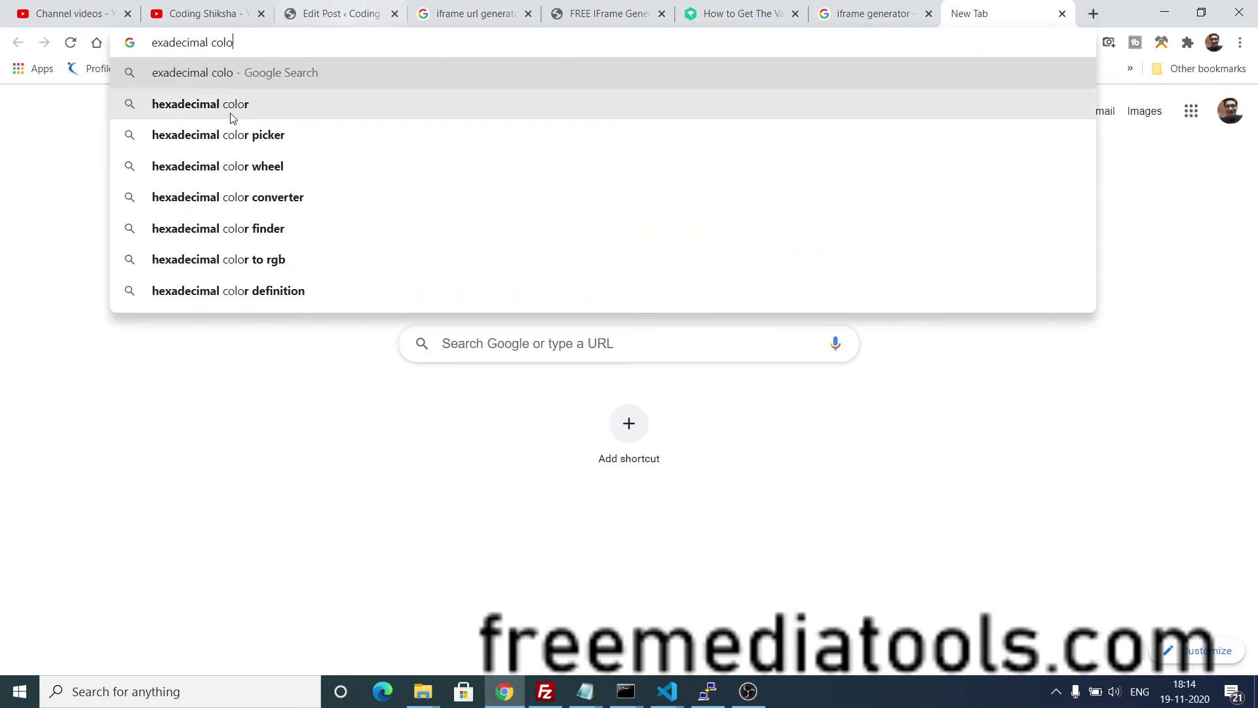
{"action": "left_click", "coordinate": [207, 135]}
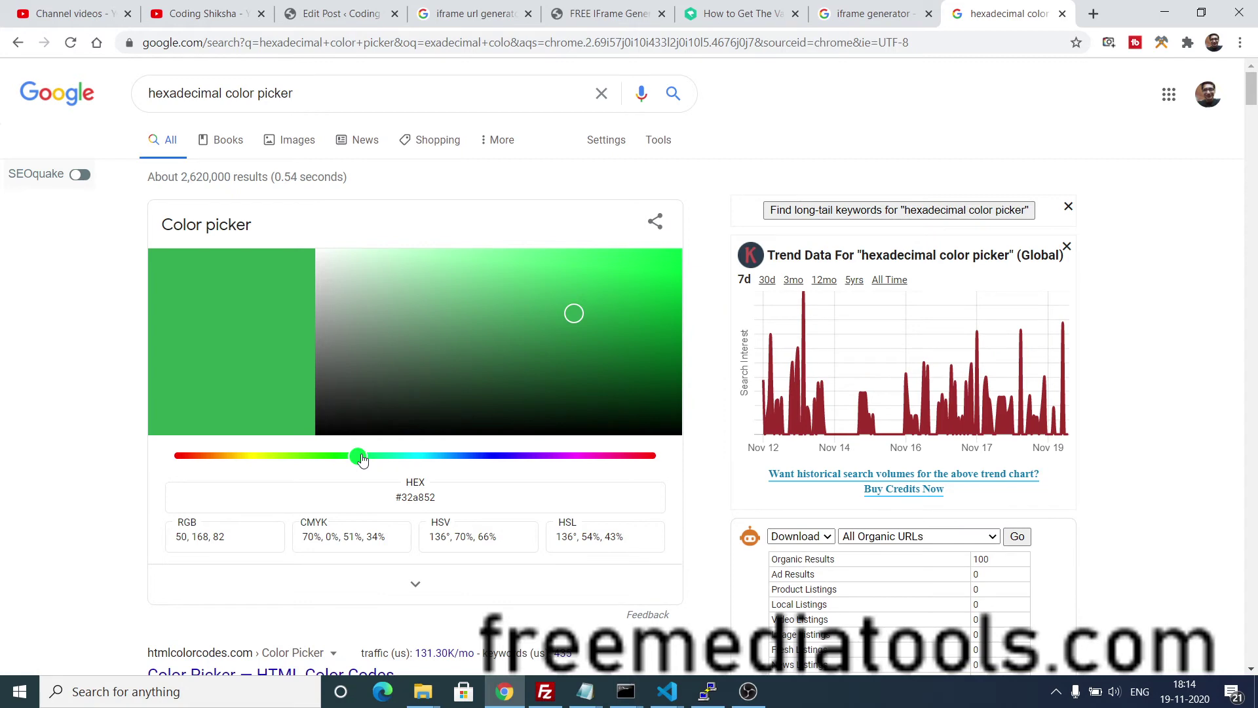
{"action": "mouse_move", "coordinate": [361, 460]}
{"action": "left_mouse_down"}
{"action": "mouse_move", "coordinate": [425, 459]}
{"action": "mouse_move", "coordinate": [392, 498]}
{"action": "left_mouse_up"}
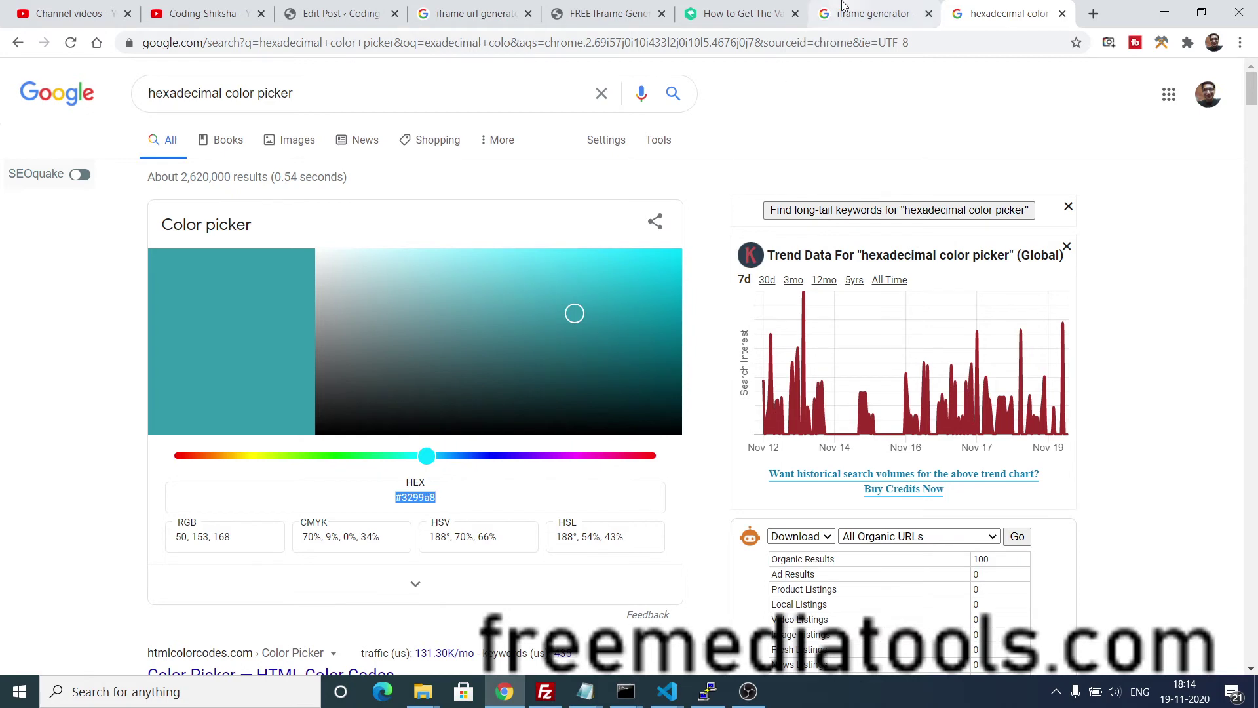
Set Border Color to 3299a8 (dropping the #) and regenerate the preview and embed code.
{"action": "left_click", "coordinate": [874, 13]}
{"action": "left_click", "coordinate": [609, 13]}
{"action": "double_click", "coordinate": [437, 451]}
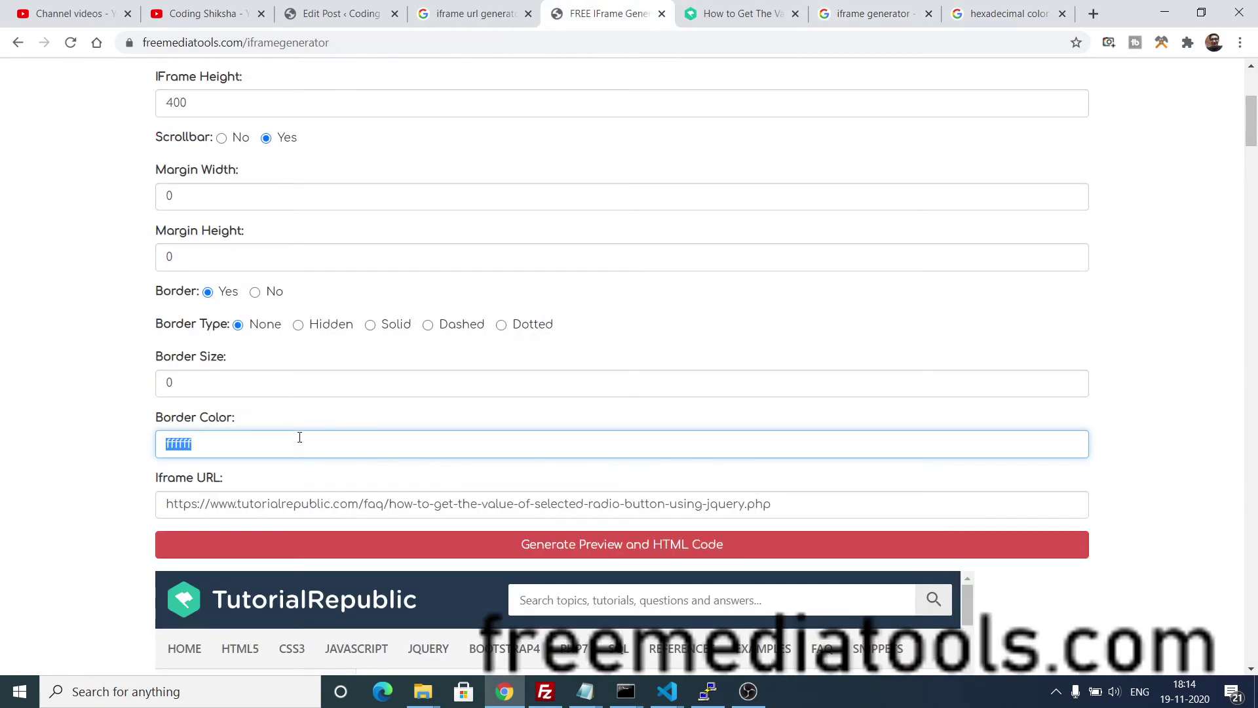
{"action": "type", "text": "#3299a8"}
{"action": "key", "text": "BackSpace"}
{"action": "left_click", "coordinate": [385, 543]}
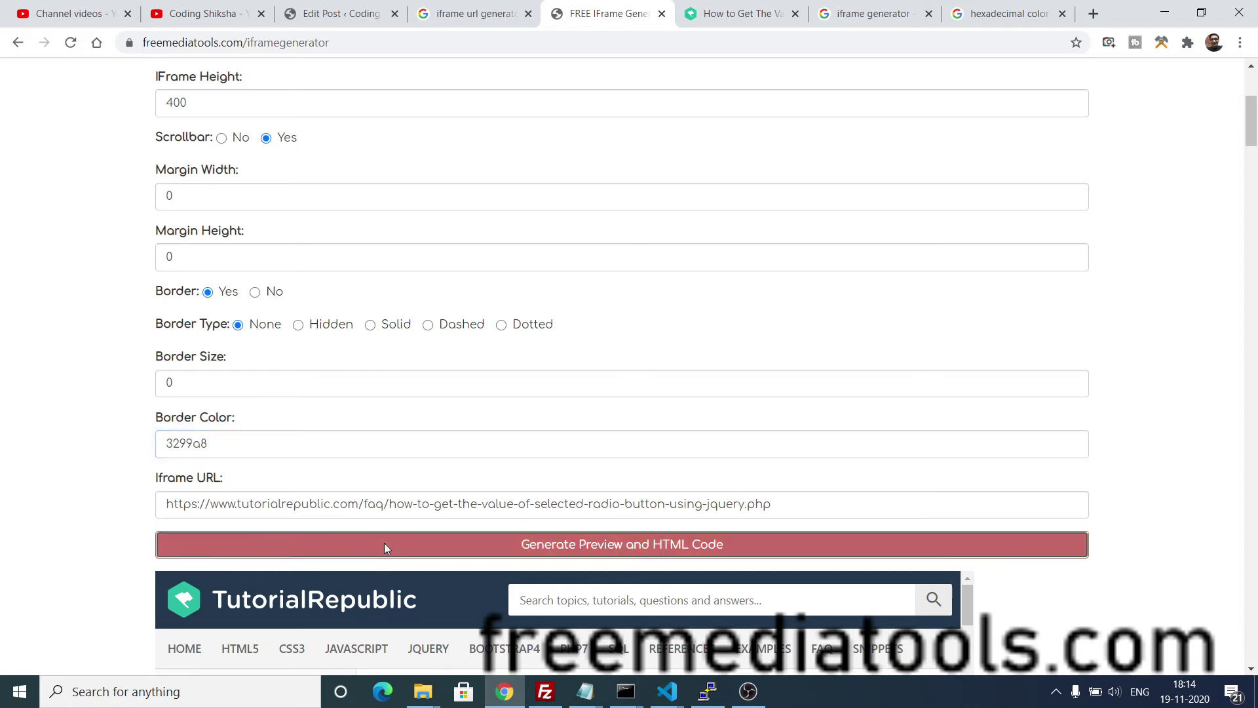
{"action": "scroll", "coordinate": [1255, 154], "scroll_direction": "down", "scroll_amount": 4}
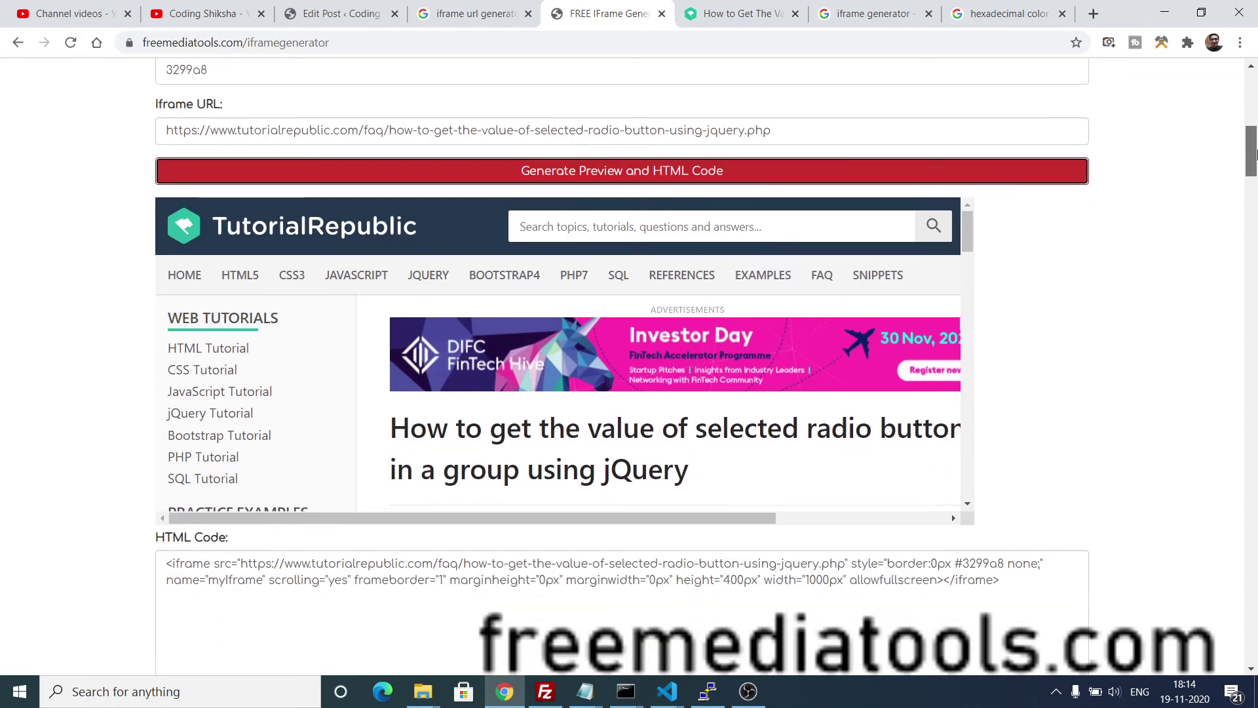
{"action": "scroll", "coordinate": [1255, 154], "scroll_direction": "up", "scroll_amount": 1}
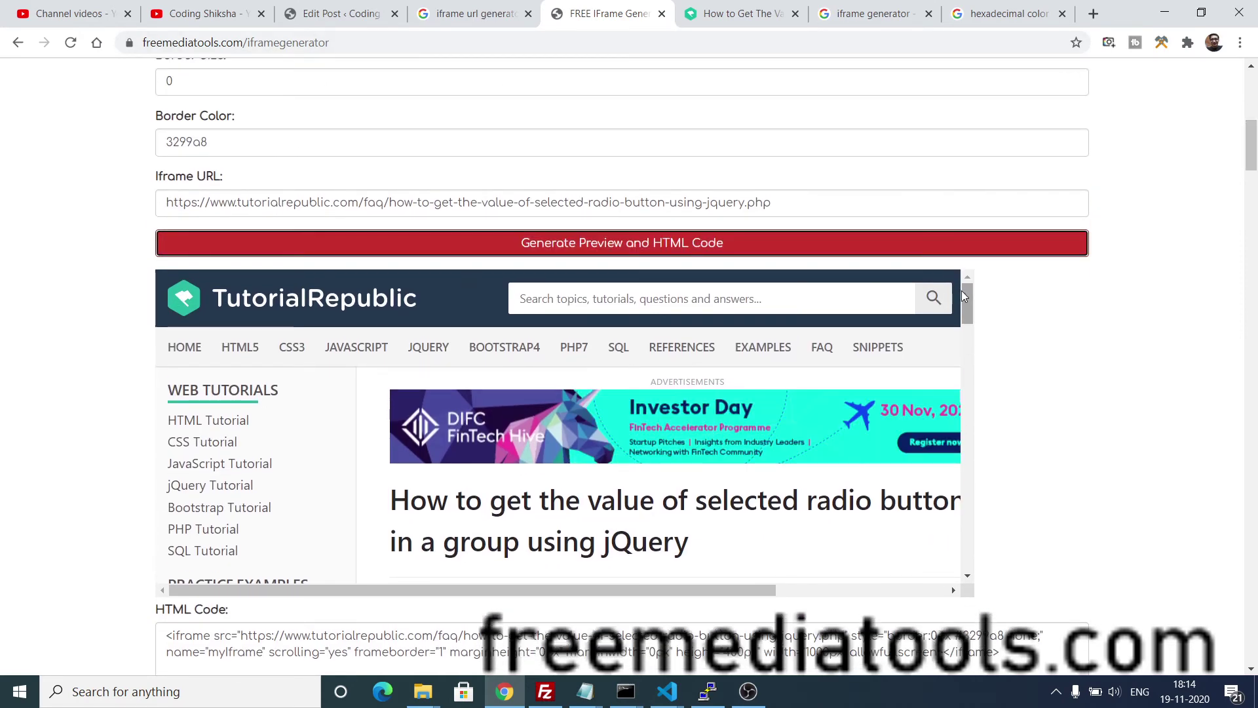
{"action": "mouse_move", "coordinate": [967, 300]}
{"action": "left_mouse_down"}
{"action": "mouse_move", "coordinate": [964, 491]}
{"action": "mouse_move", "coordinate": [1006, 264]}
{"action": "left_mouse_up"}
{"action": "left_click_drag", "start_coordinate": [1255, 134], "coordinate": [1254, 76]}
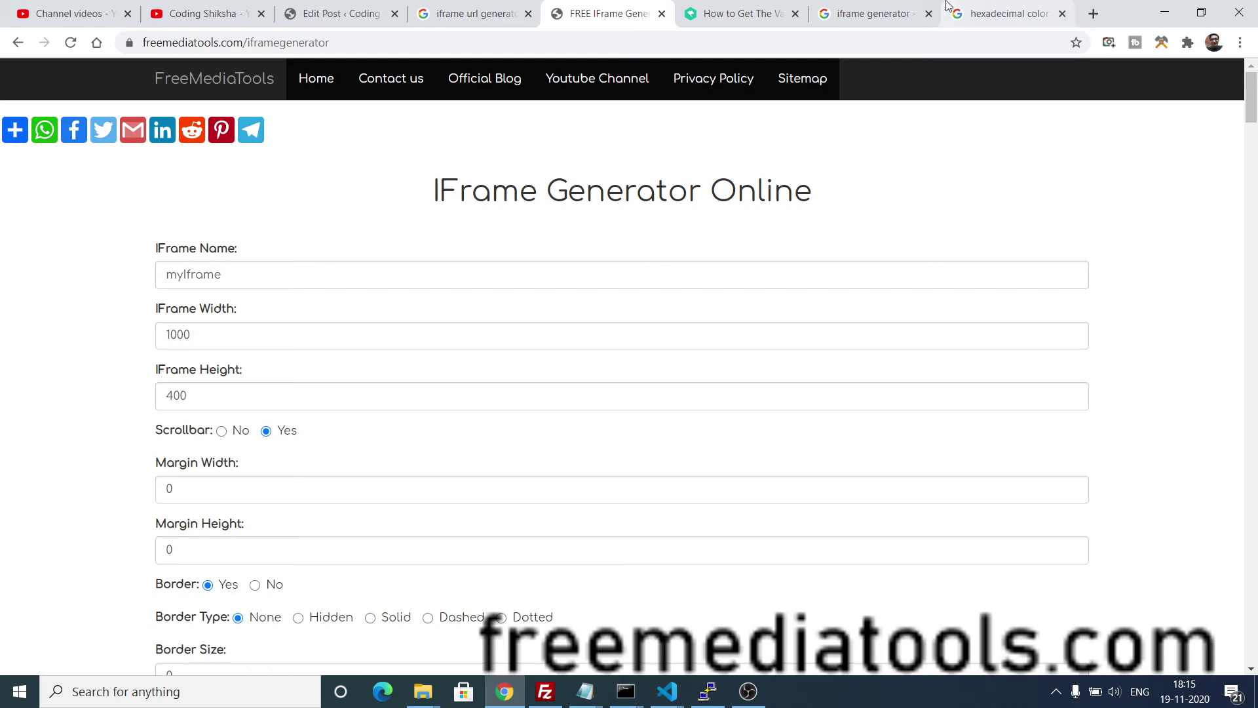
From the WordPress Edit Post screen, view the published Node.js IFrame Tag Generator post.
{"action": "left_click", "coordinate": [855, 9]}
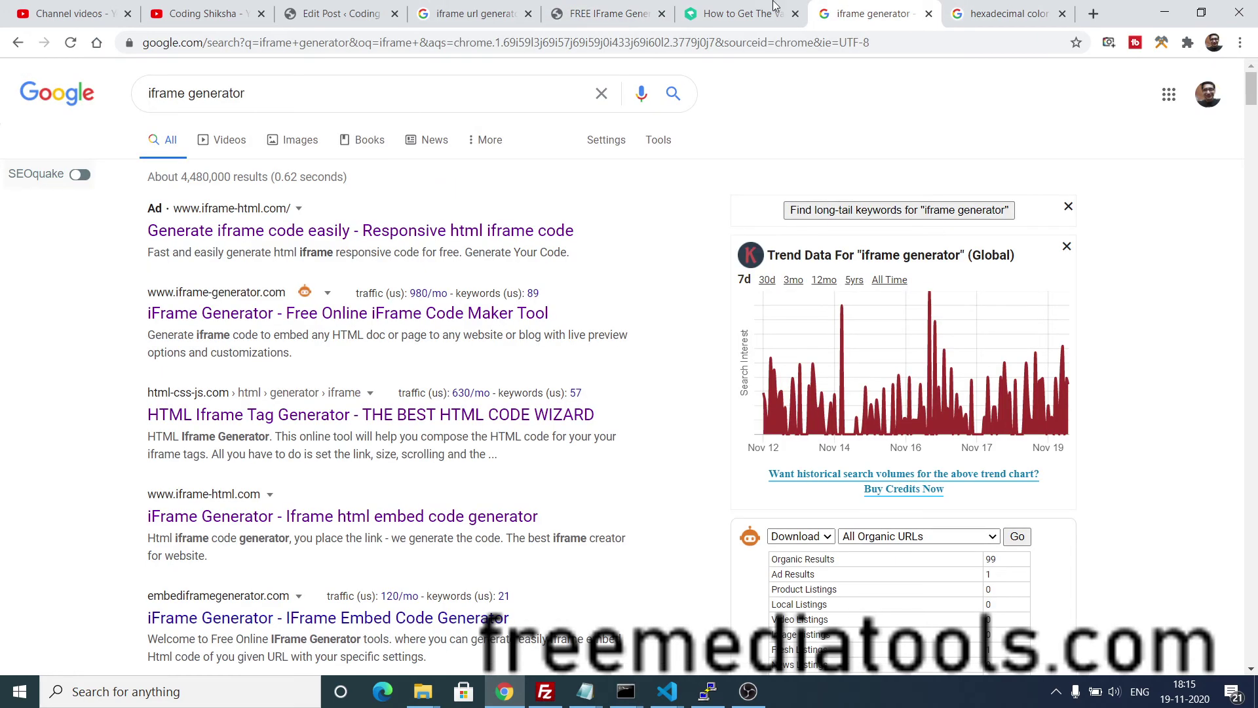
{"action": "left_click", "coordinate": [346, 11]}
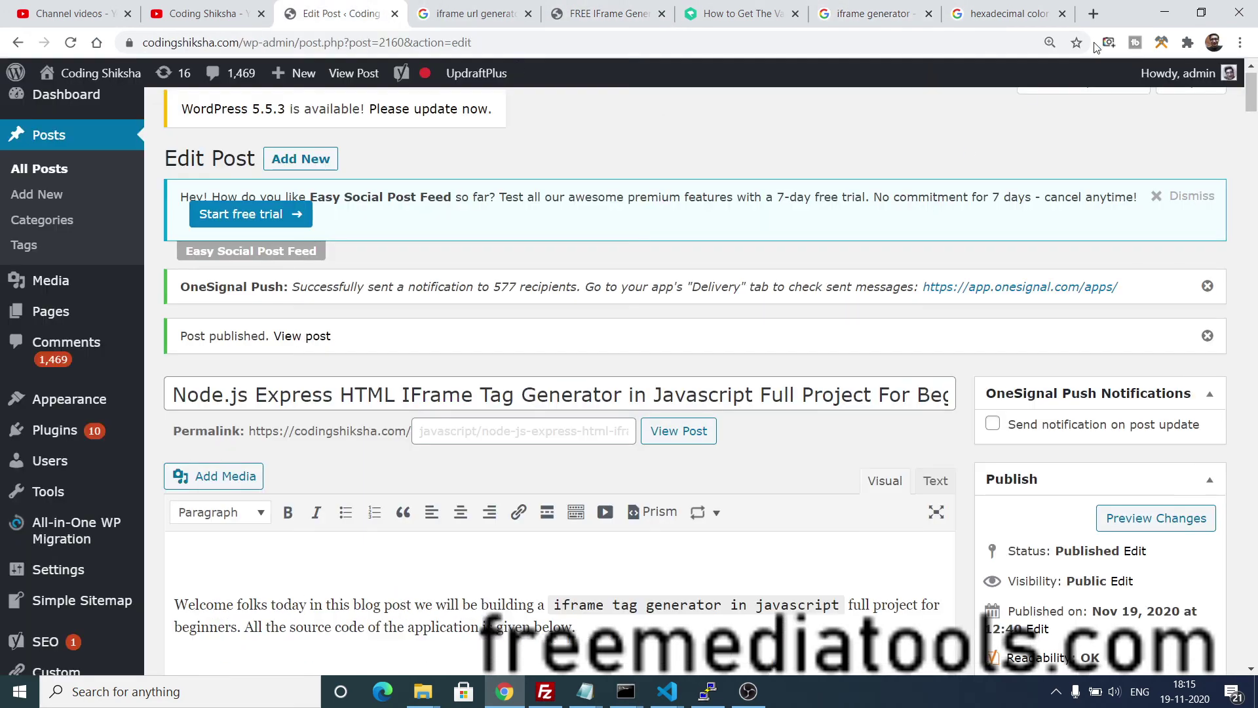
{"action": "left_click", "coordinate": [1186, 44]}
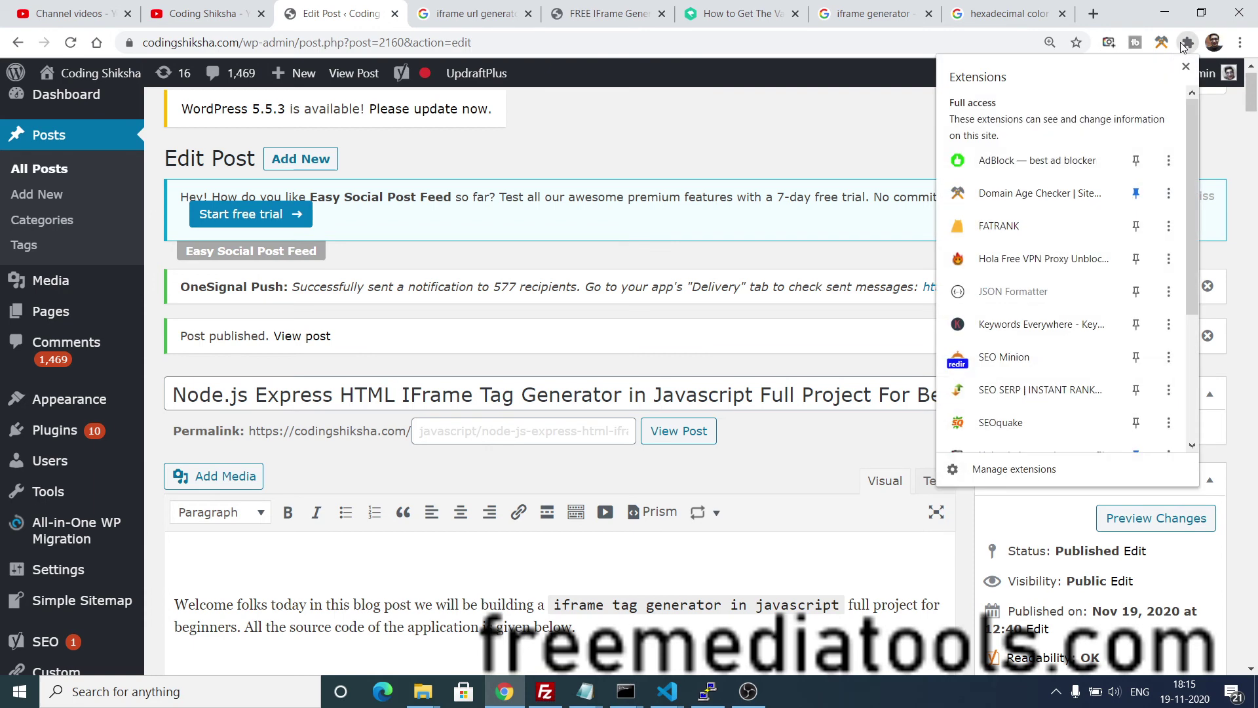
{"action": "left_click", "coordinate": [786, 340]}
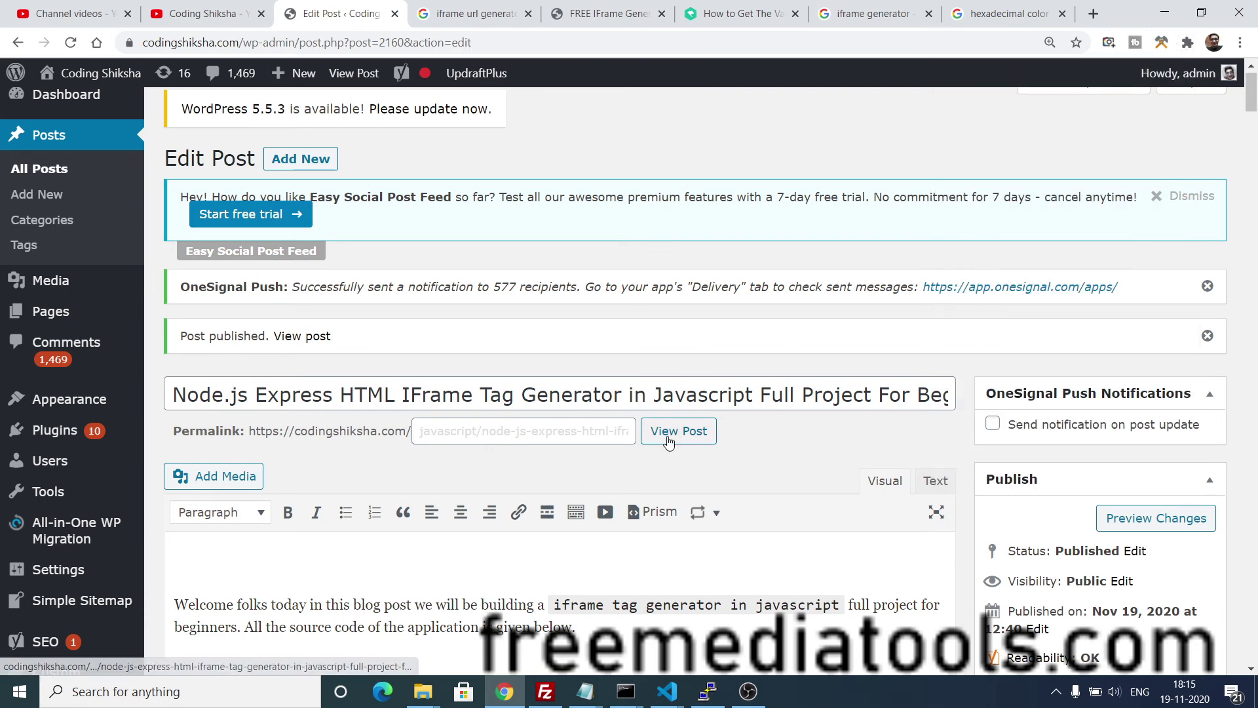
{"action": "left_click", "coordinate": [668, 438]}
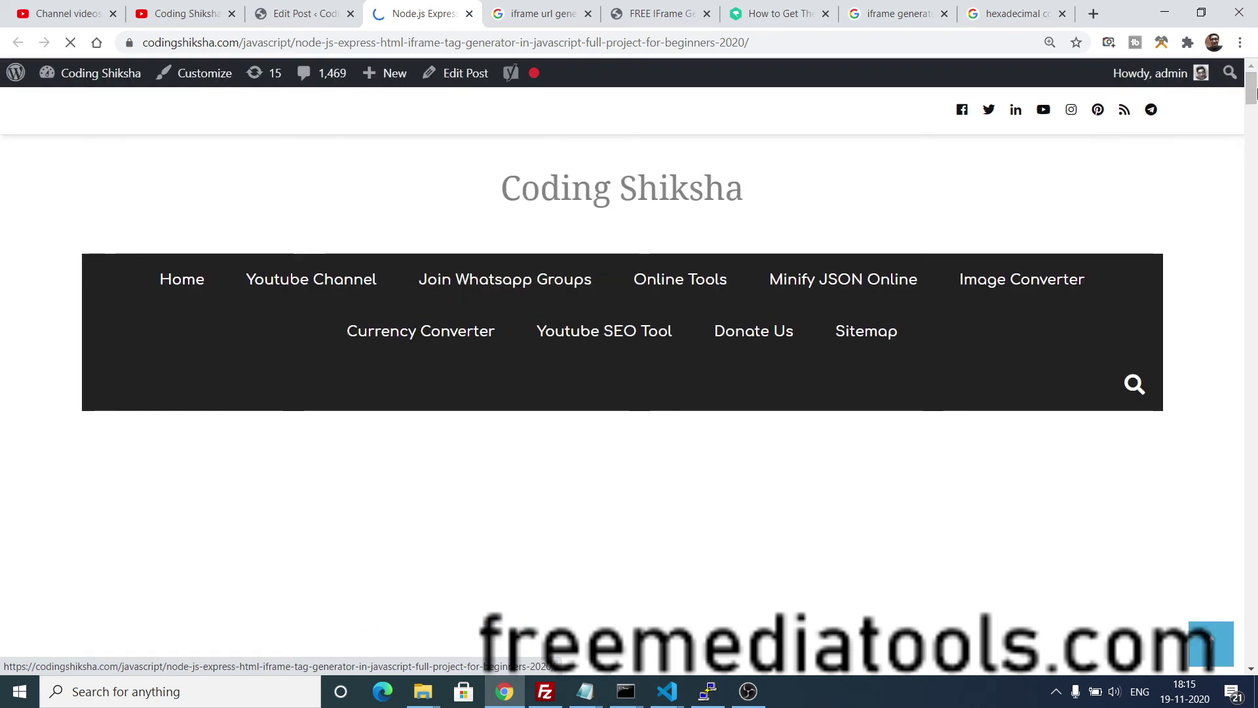
{"action": "left_click_drag", "start_coordinate": [1251, 88], "coordinate": [1251, 187]}
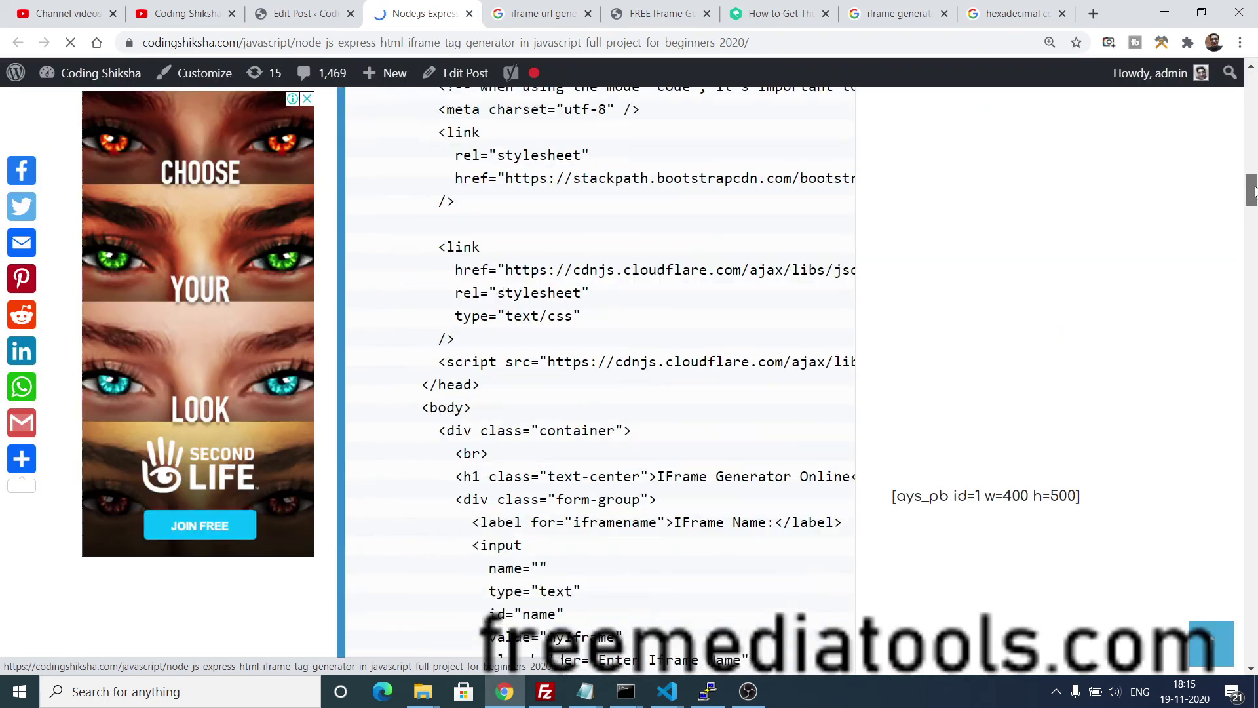
{"action": "scroll", "coordinate": [830, 236], "scroll_direction": "up", "scroll_amount": 2}
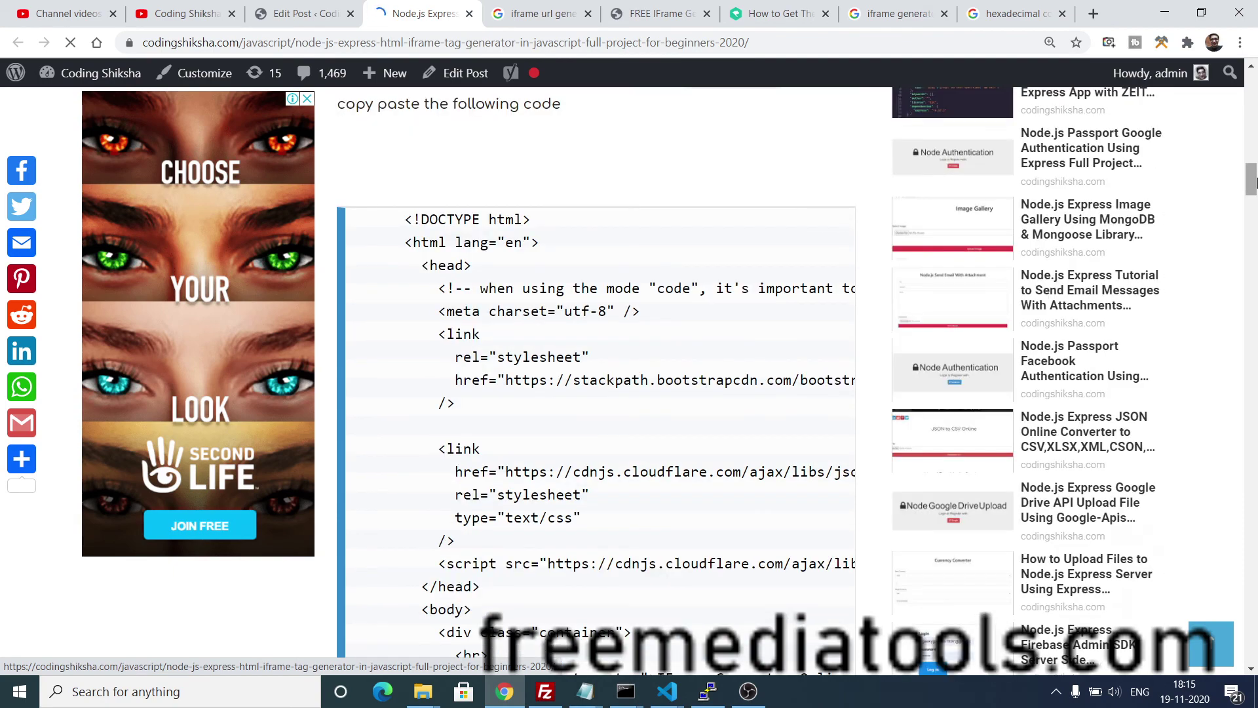
{"action": "left_click_drag", "start_coordinate": [1251, 191], "coordinate": [1252, 434]}
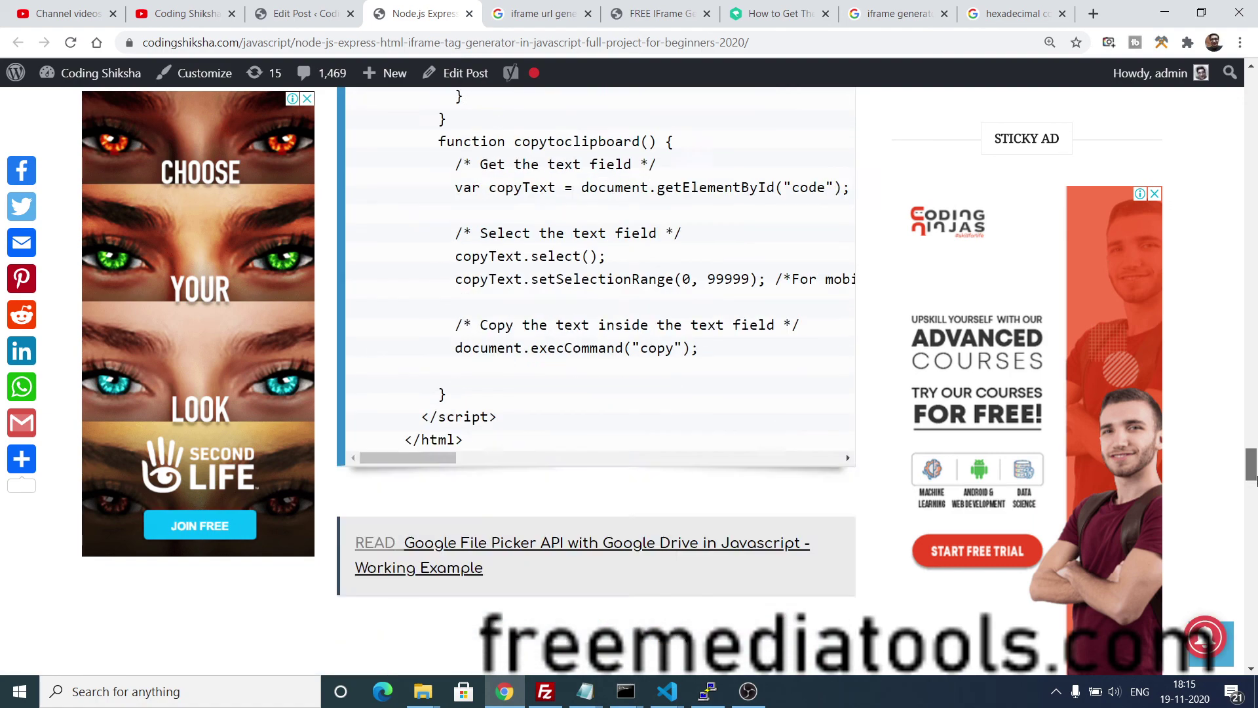
{"action": "mouse_move", "coordinate": [1257, 473]}
{"action": "left_mouse_down"}
{"action": "mouse_move", "coordinate": [1252, 497]}
{"action": "mouse_move", "coordinate": [1251, 444]}
{"action": "left_mouse_up"}
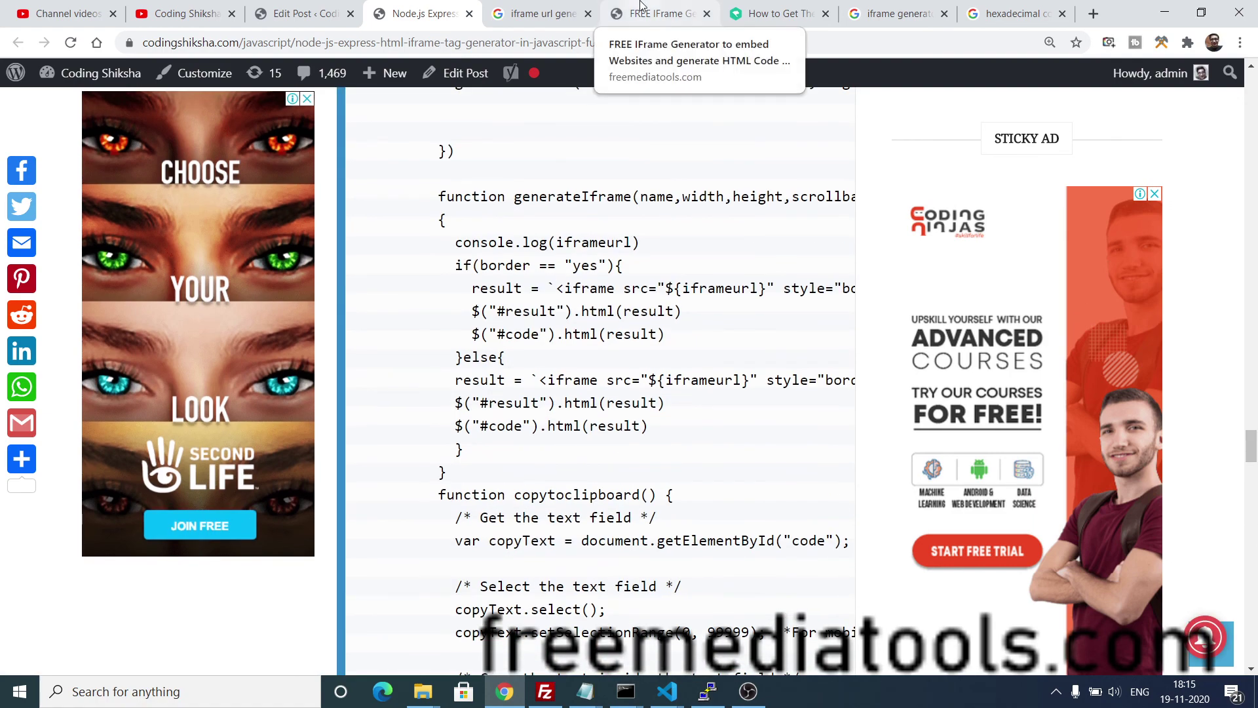
Revisit the TutorialRepublic tab, then return to the generator showing the 1000×400, #3299a8 embed code.
{"action": "left_click", "coordinate": [892, 11]}
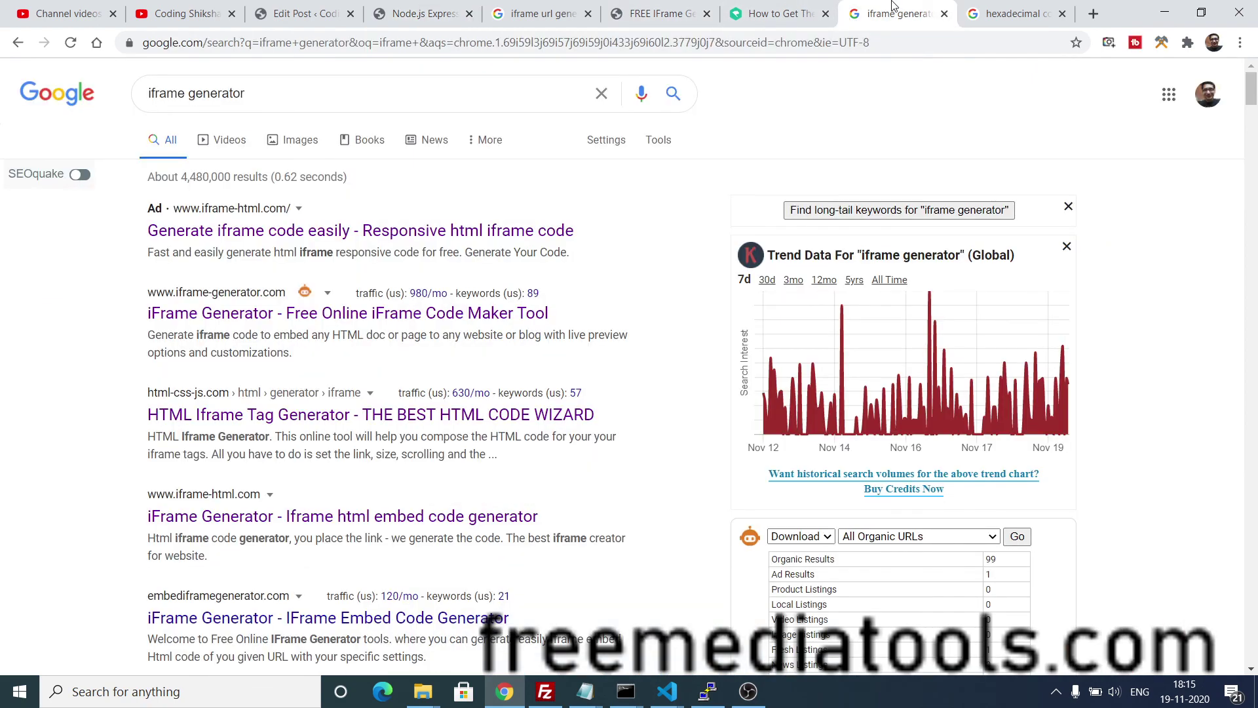
{"action": "left_click", "coordinate": [777, 12]}
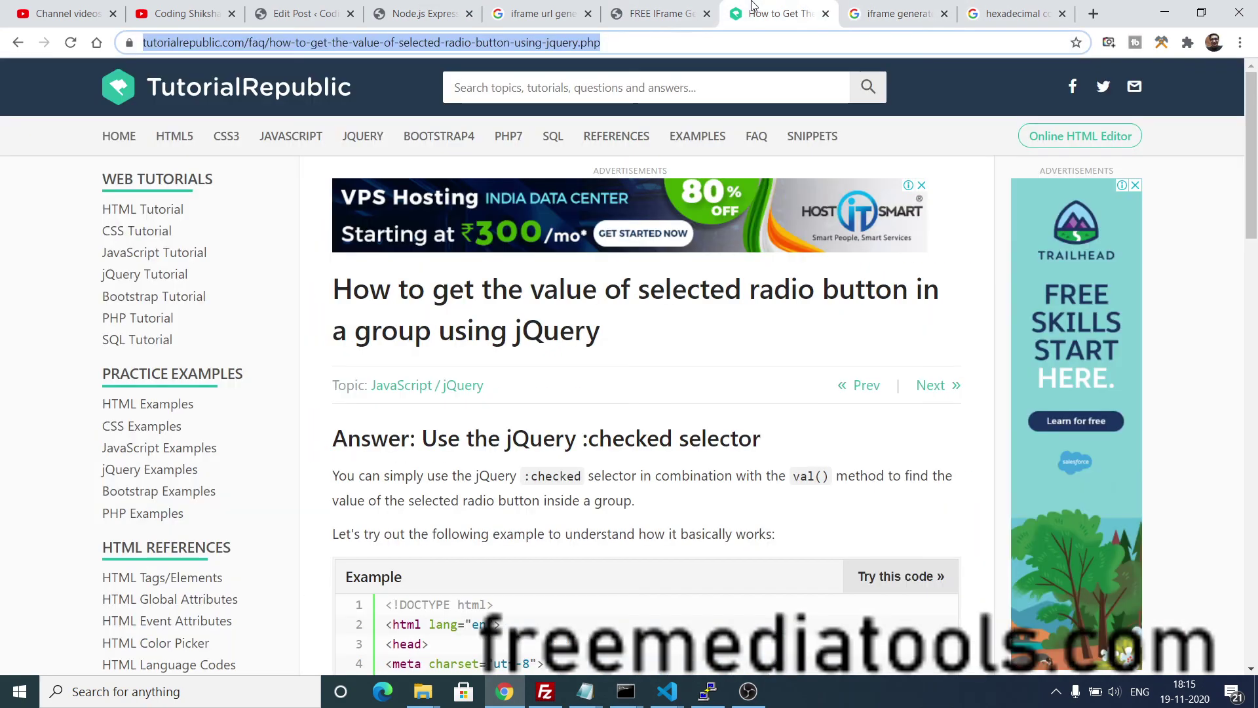
{"action": "left_click", "coordinate": [659, 8]}
{"action": "left_click_drag", "start_coordinate": [1252, 90], "coordinate": [1254, 165]}
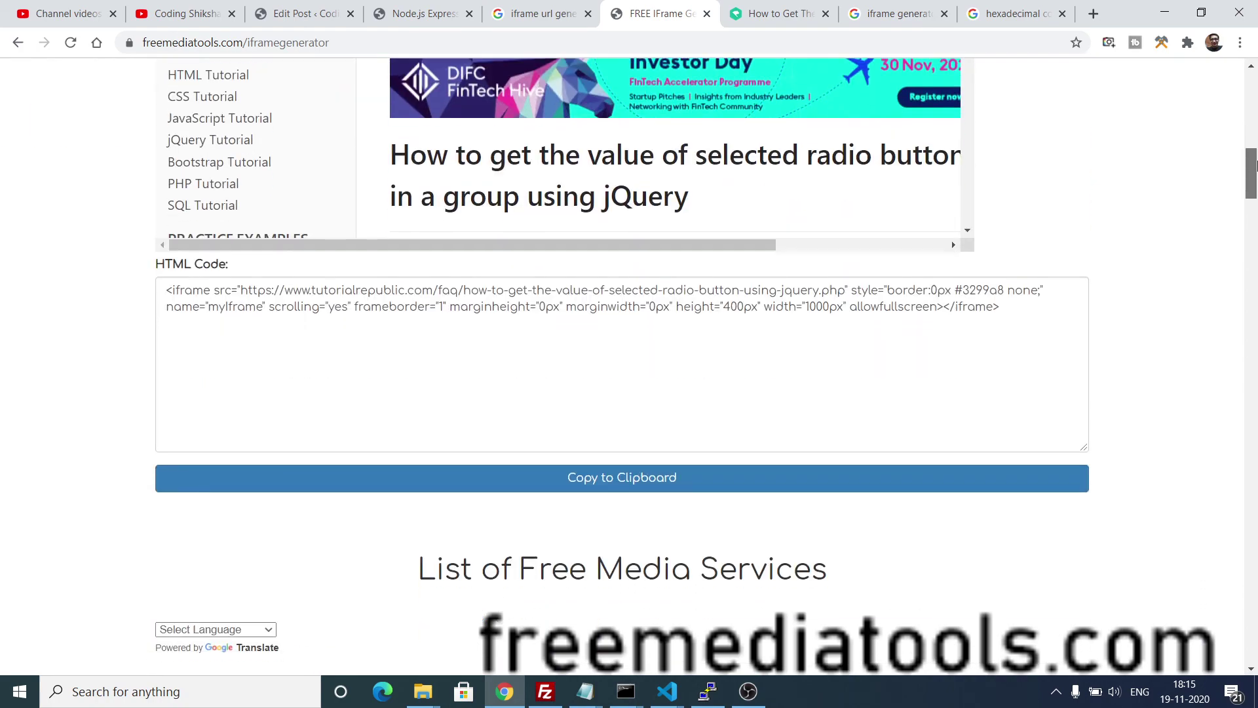